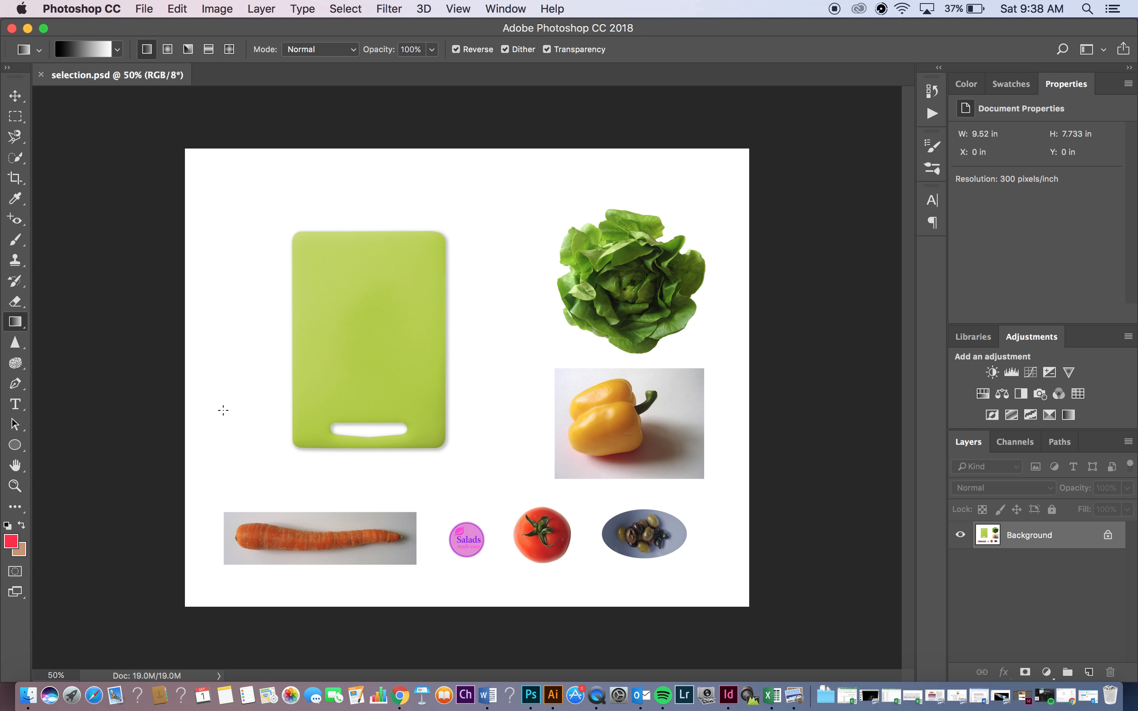
Step: Zoom in closely on the upper leaves of the lettuce and activate the Magnetic Lasso tool
key("super+0")
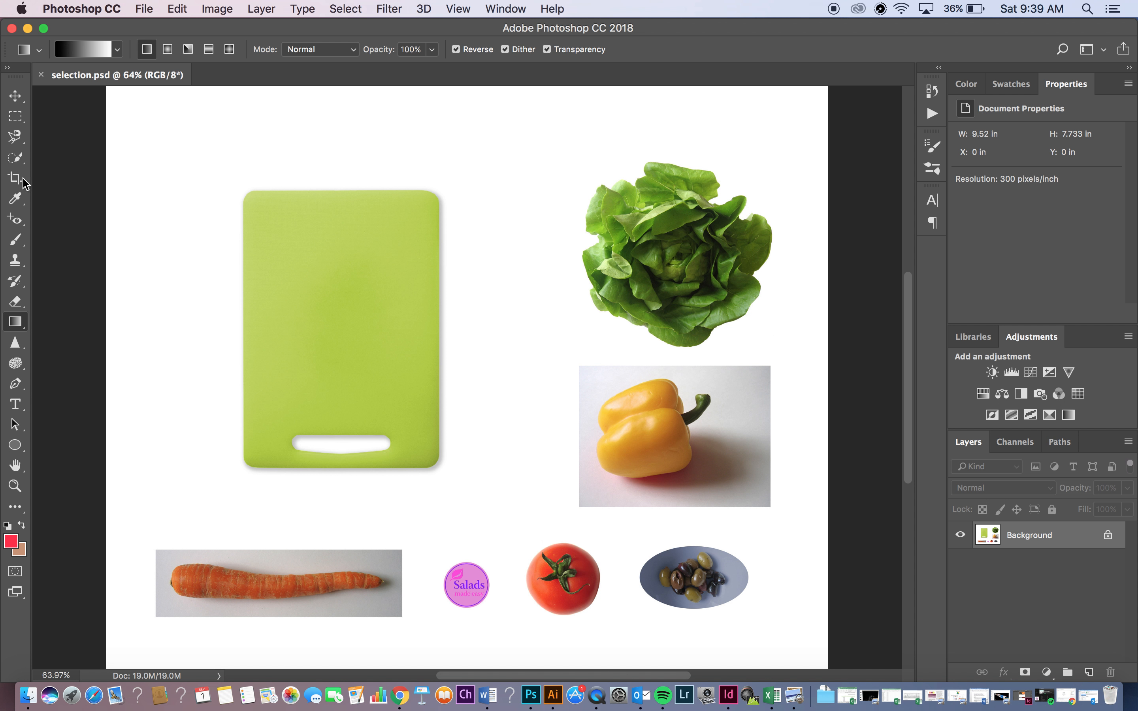
left_click(14, 141)
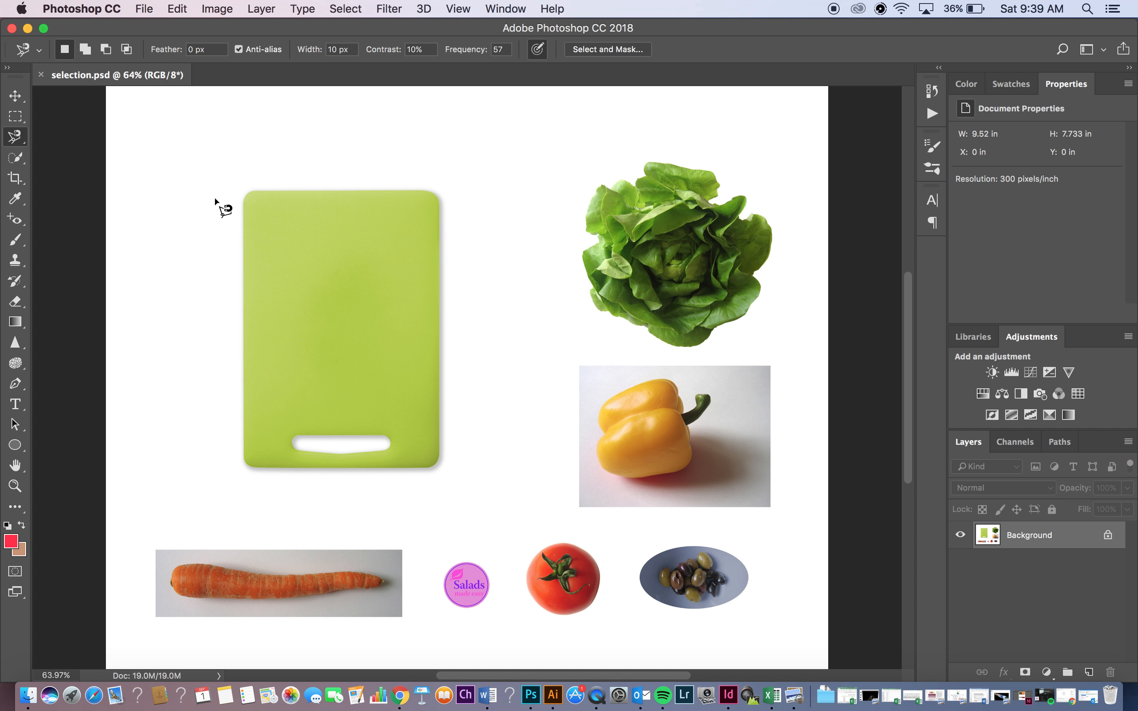
key("z")
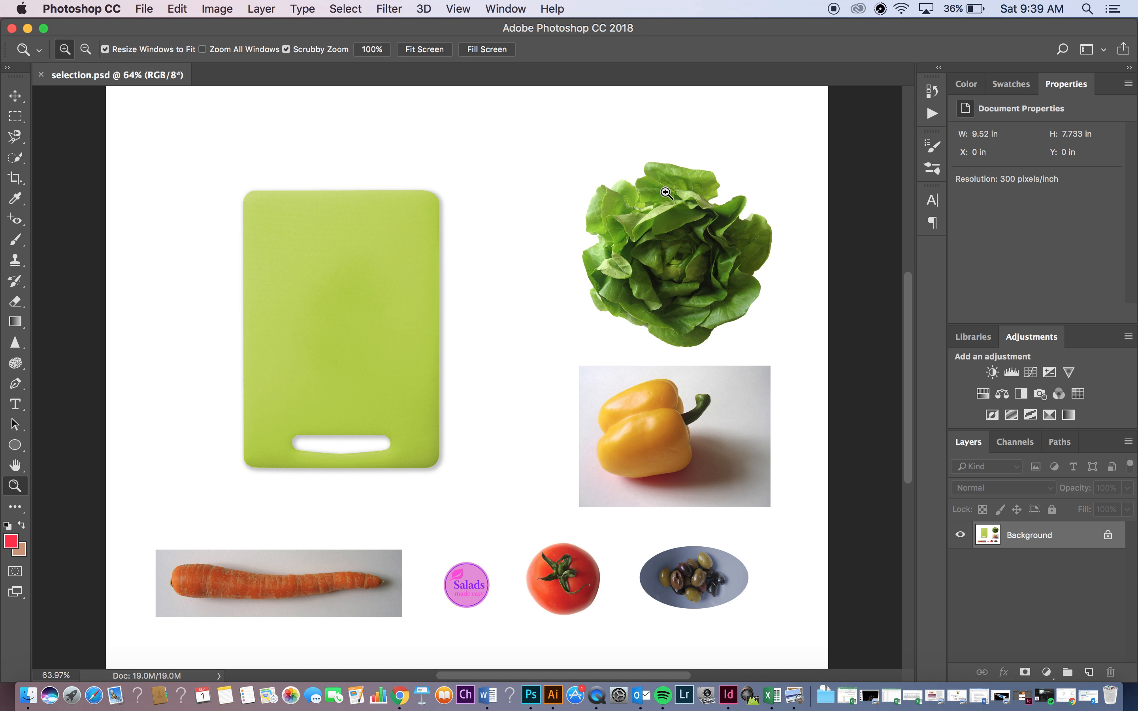
mouse_move(670, 194)
left_mouse_down()
mouse_move(727, 231)
mouse_move(600, 250)
mouse_move(515, 281)
left_mouse_up()
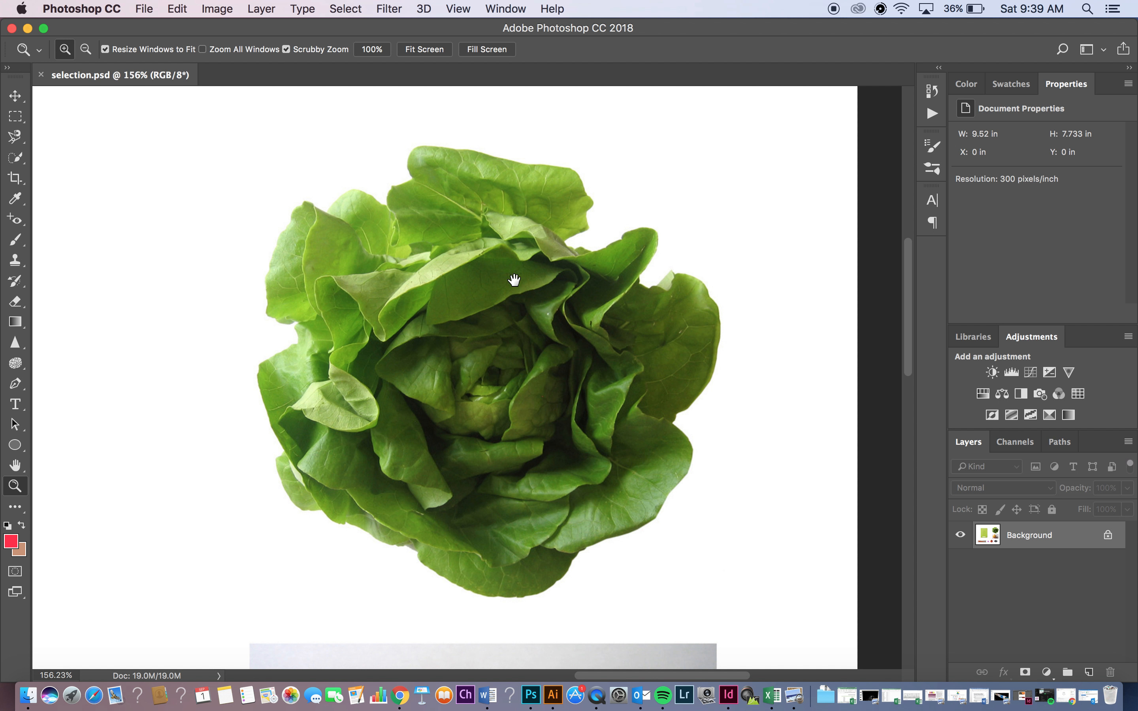
left_click_drag(514, 281, 492, 296)
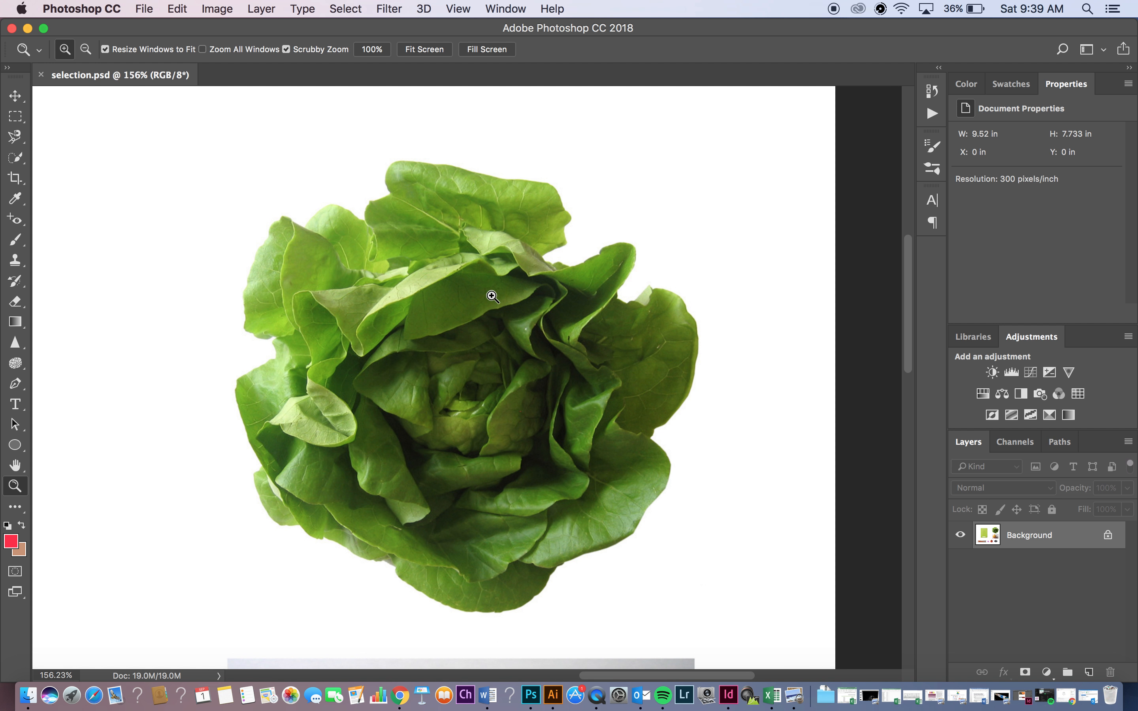
left_click(15, 136)
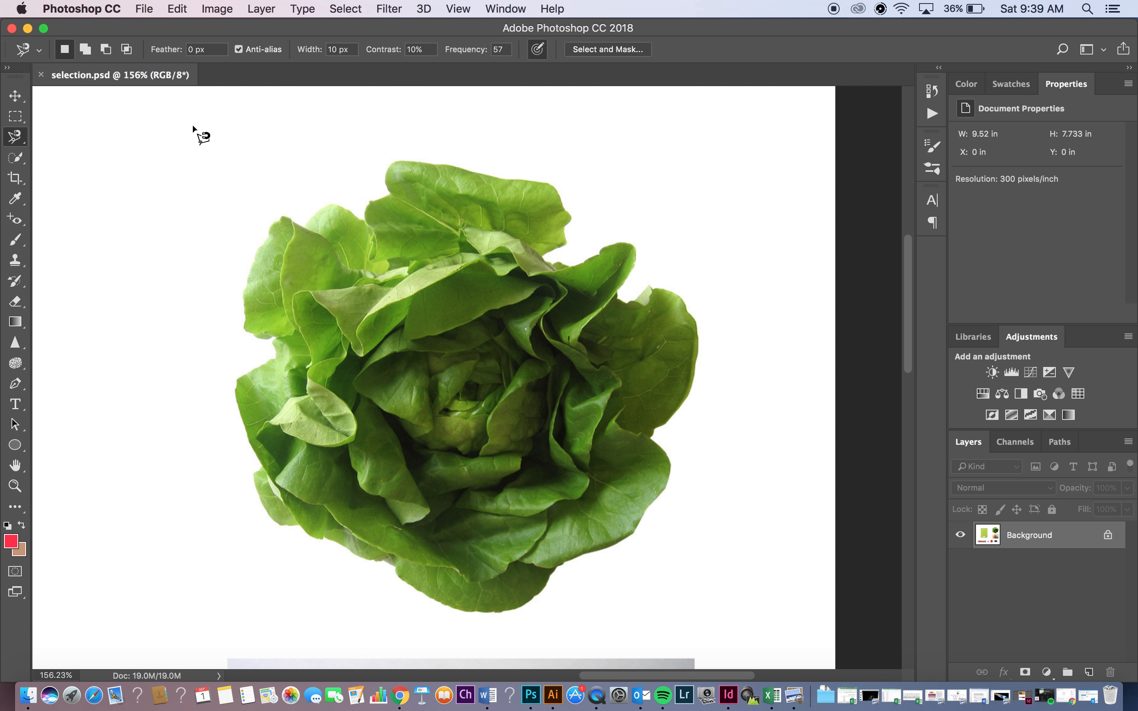
key("z")
left_click_drag(491, 177, 527, 191)
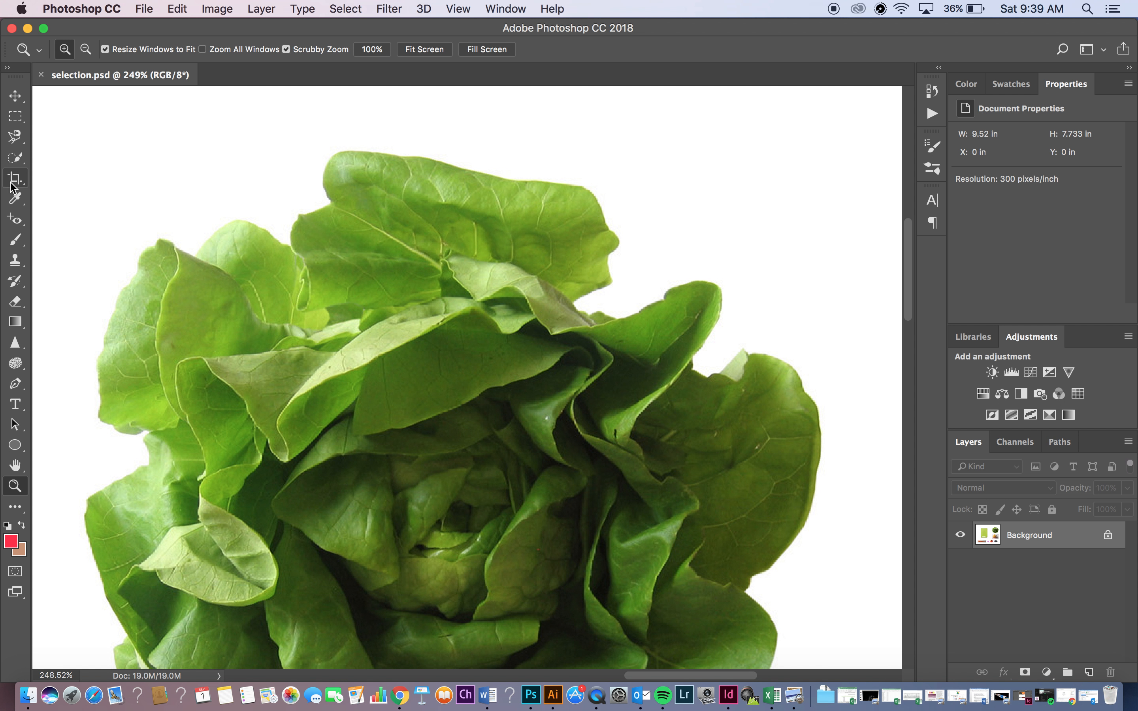
left_click(15, 136)
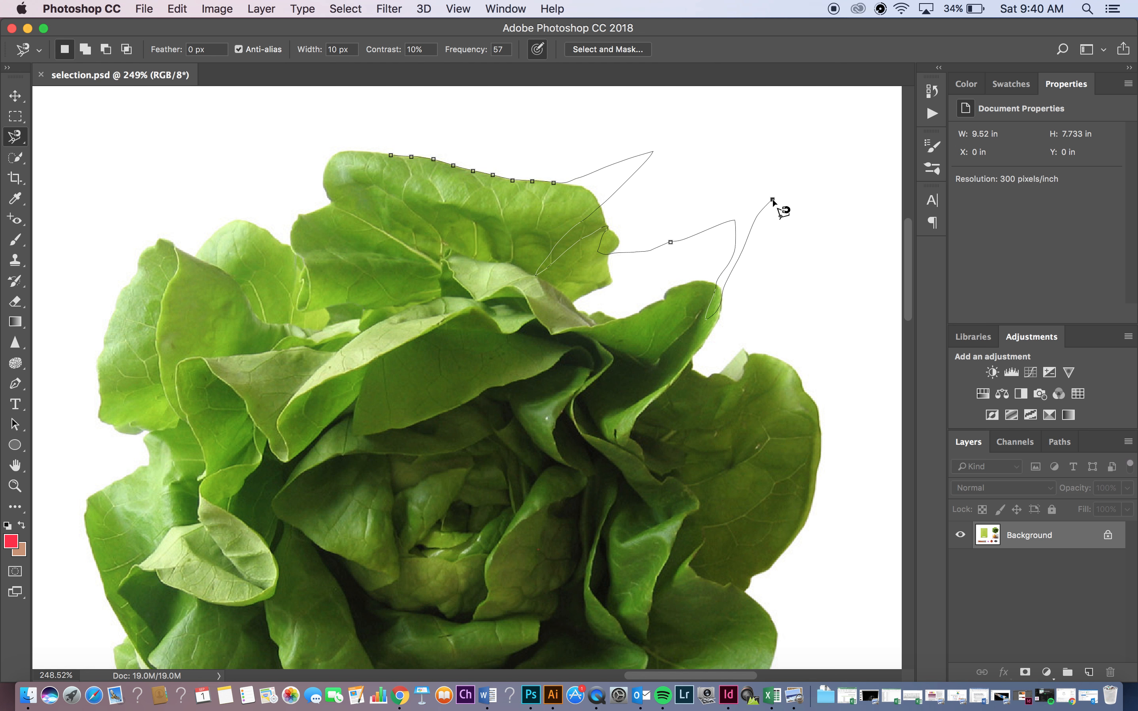
double_click(619, 178)
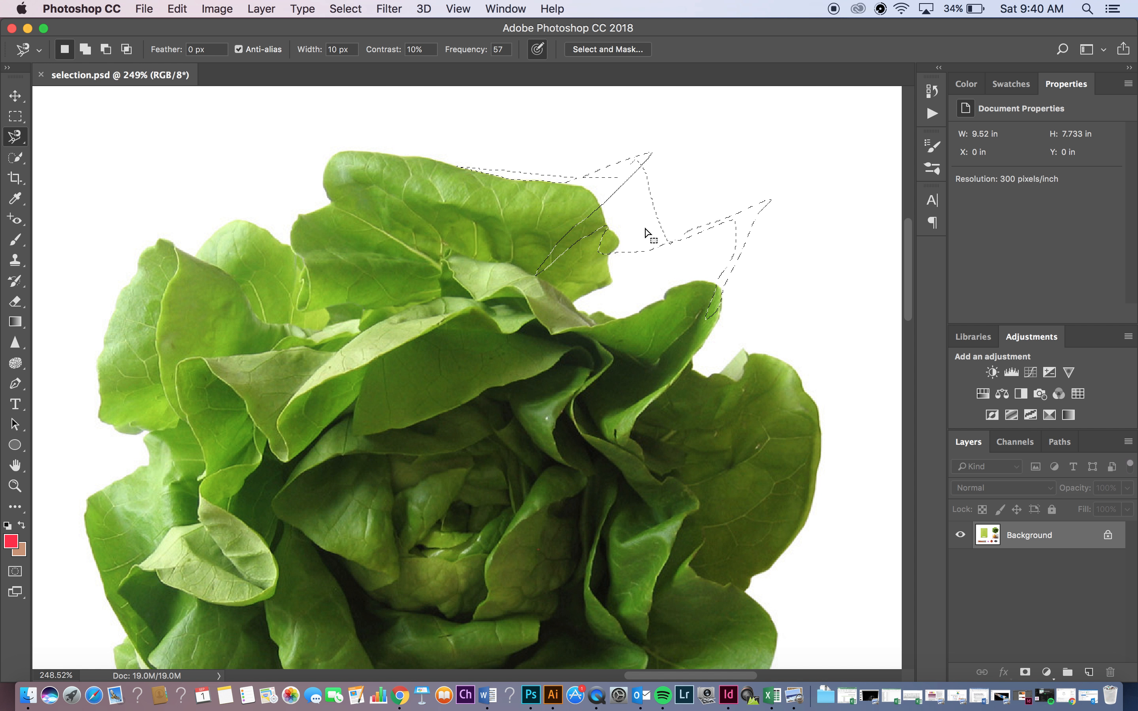
left_click_drag(665, 221, 735, 203)
key("super+d")
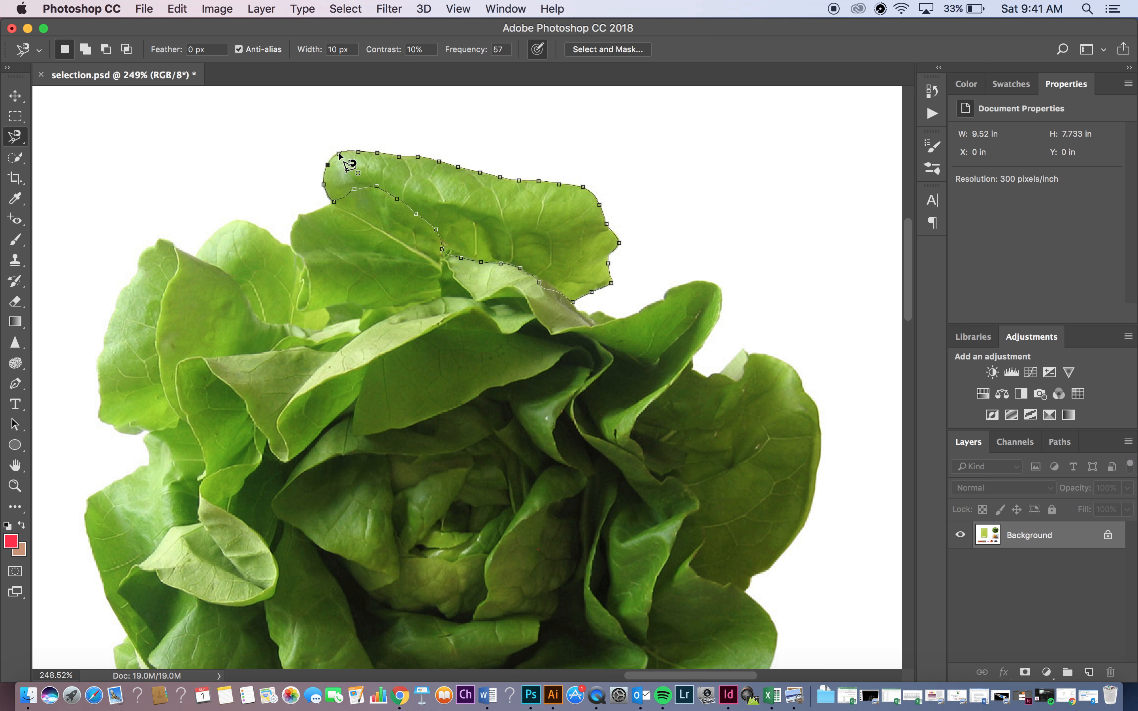
Step: Trace the lettuce's topmost leaf with the Magnetic Lasso and close the outline into a selection
left_click(339, 153)
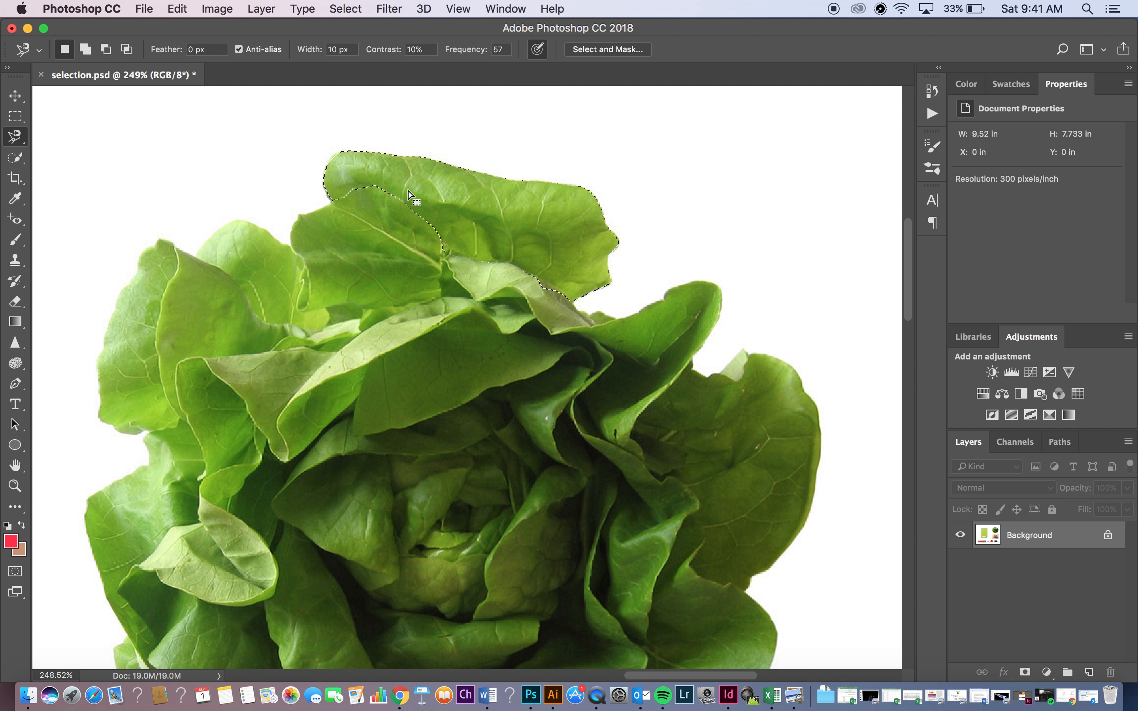
left_click_drag(425, 197, 481, 159)
key("super+z")
Step: Move the selected lettuce leaf onto the upper right area of the cutting board and deselect it
left_click(15, 96)
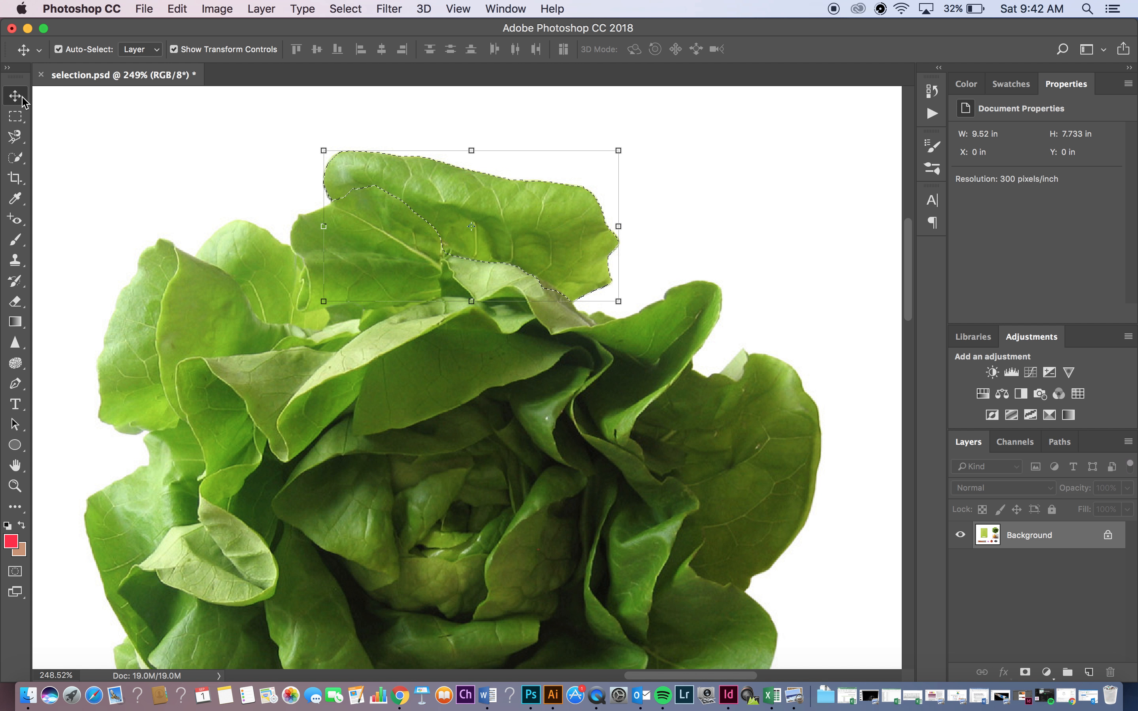
left_click_drag(544, 229, 324, 229)
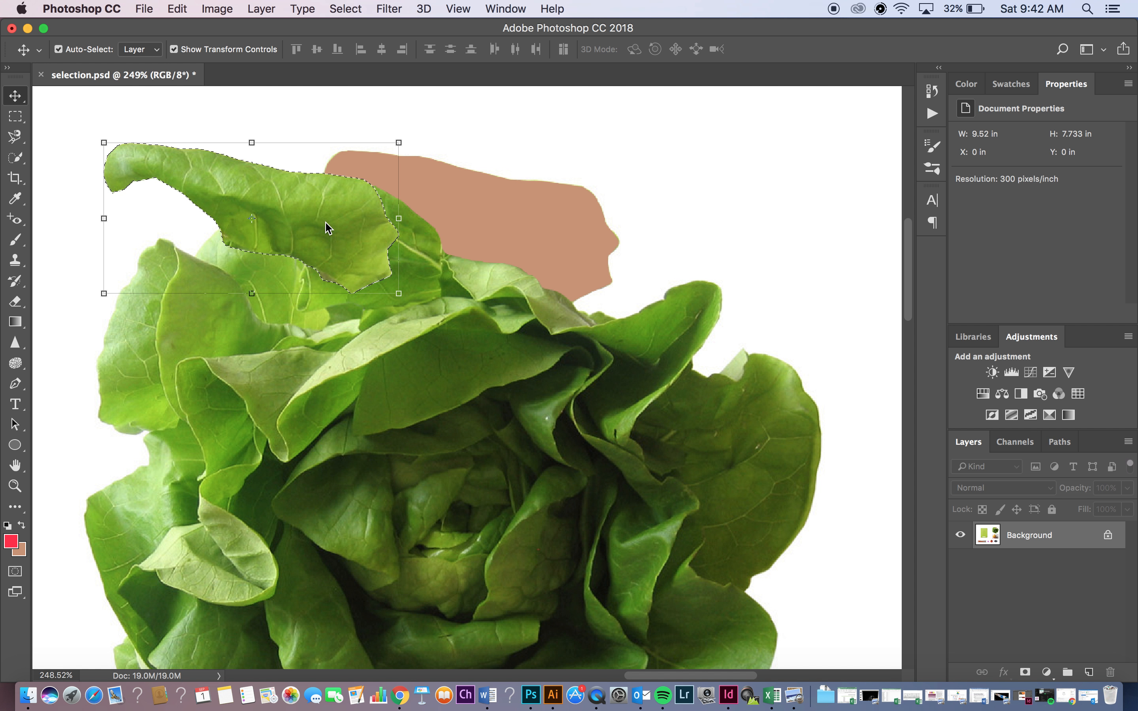
scroll(328, 228, "left", 3)
scroll(327, 228, "left", 15)
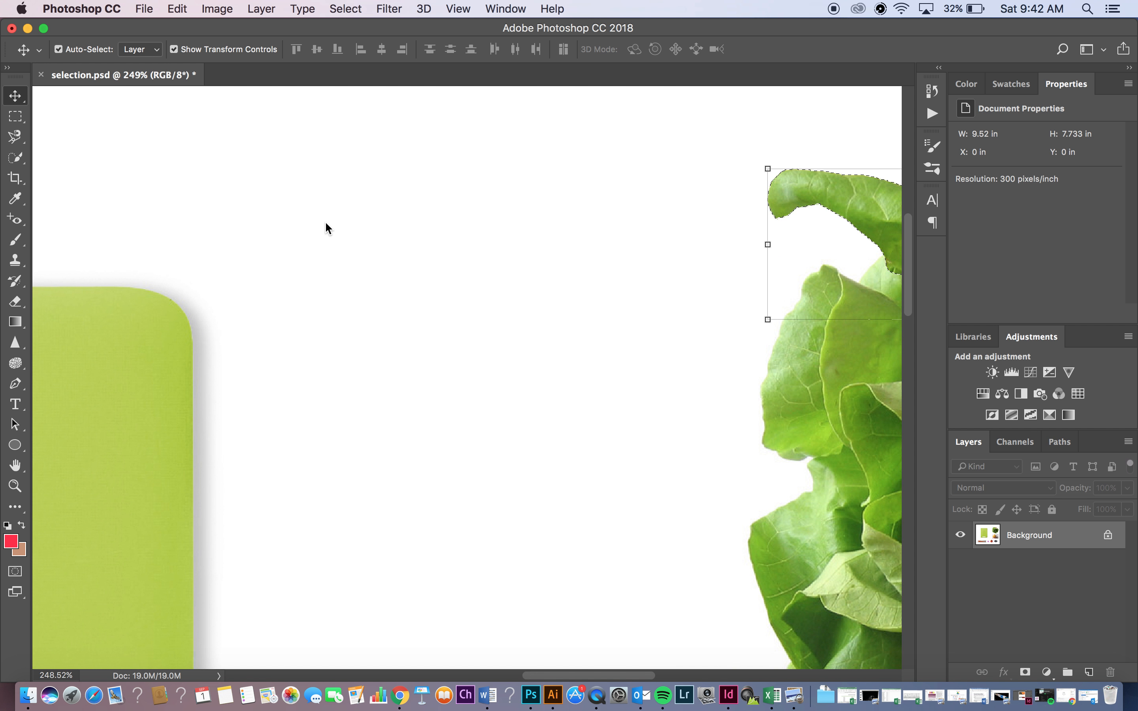
key("super+0")
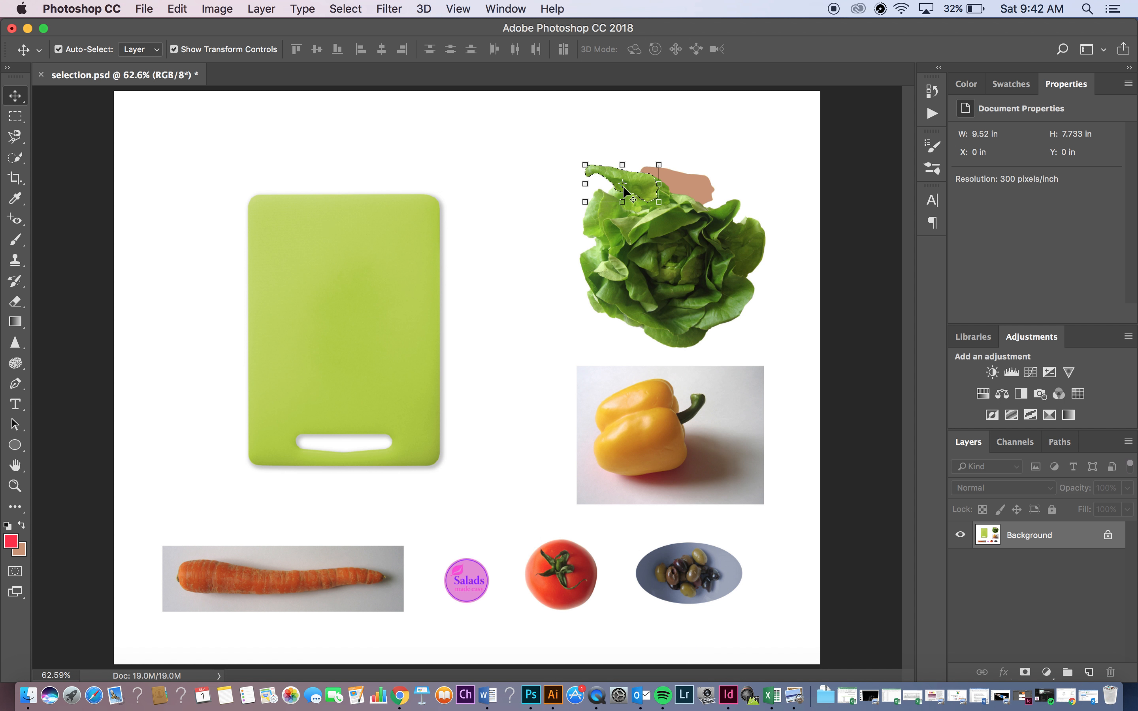
left_click_drag(641, 186, 400, 237)
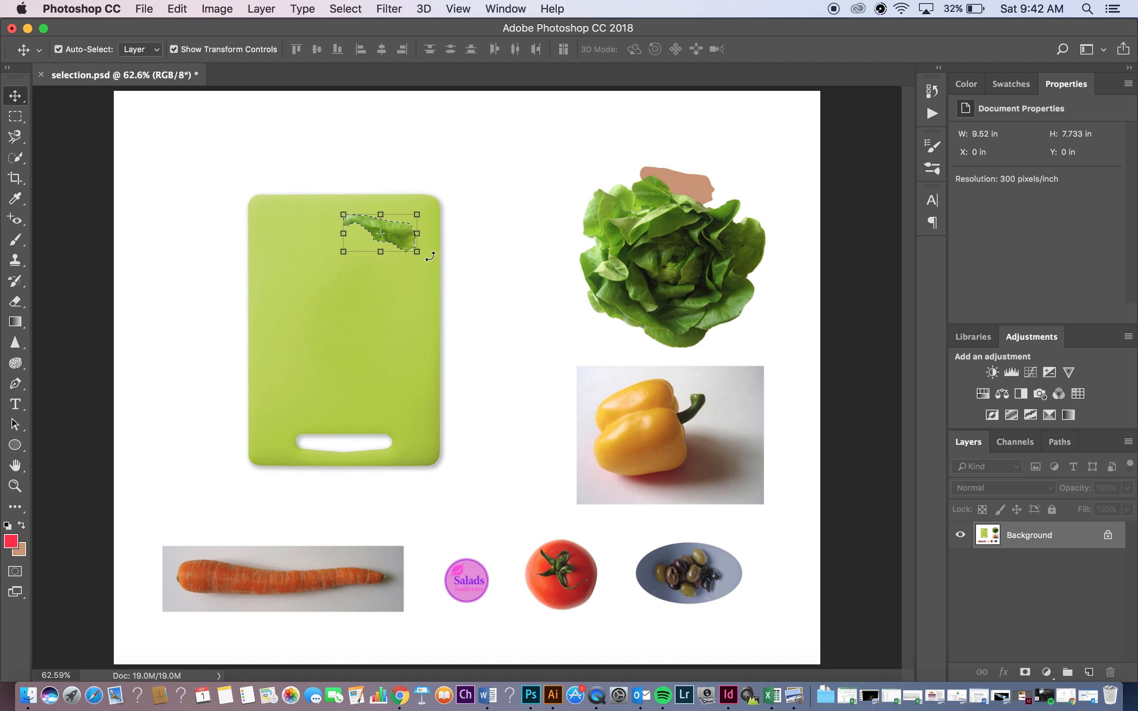
key("super+d")
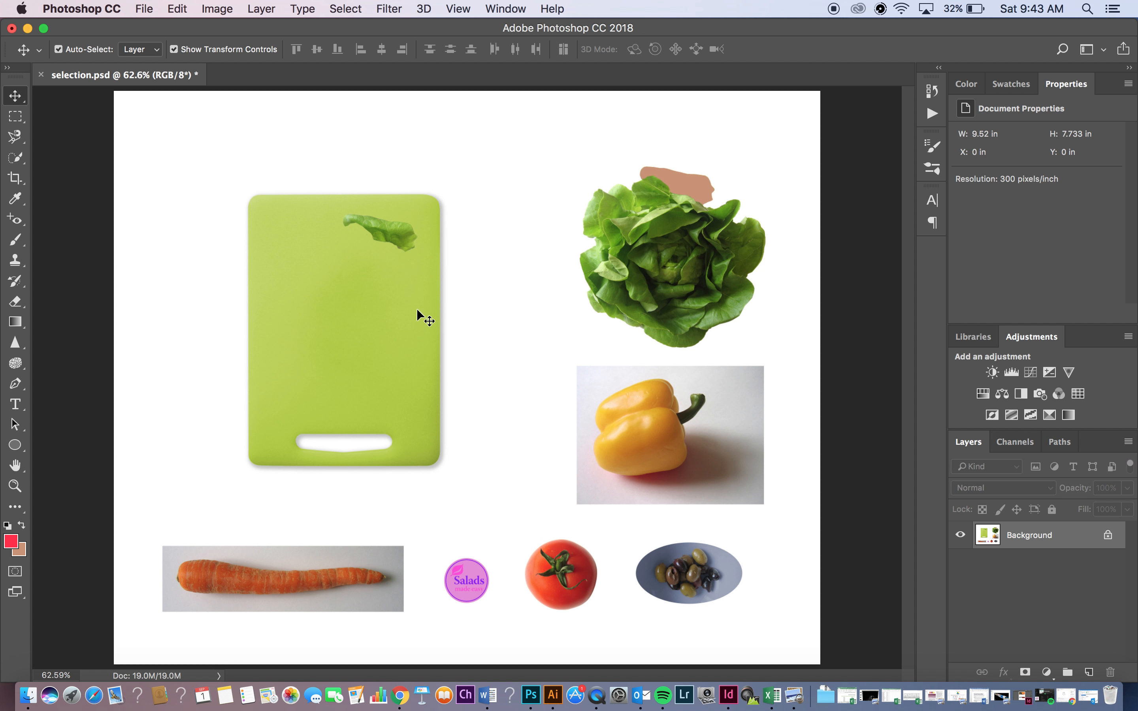
Step: Select the whole carrot with the Quick Selection tool using a size 40 brush
key("z")
left_click_drag(333, 427, 426, 441)
left_click(387, 425)
scroll(389, 427, "down", 10)
scroll(426, 441, "up", 7)
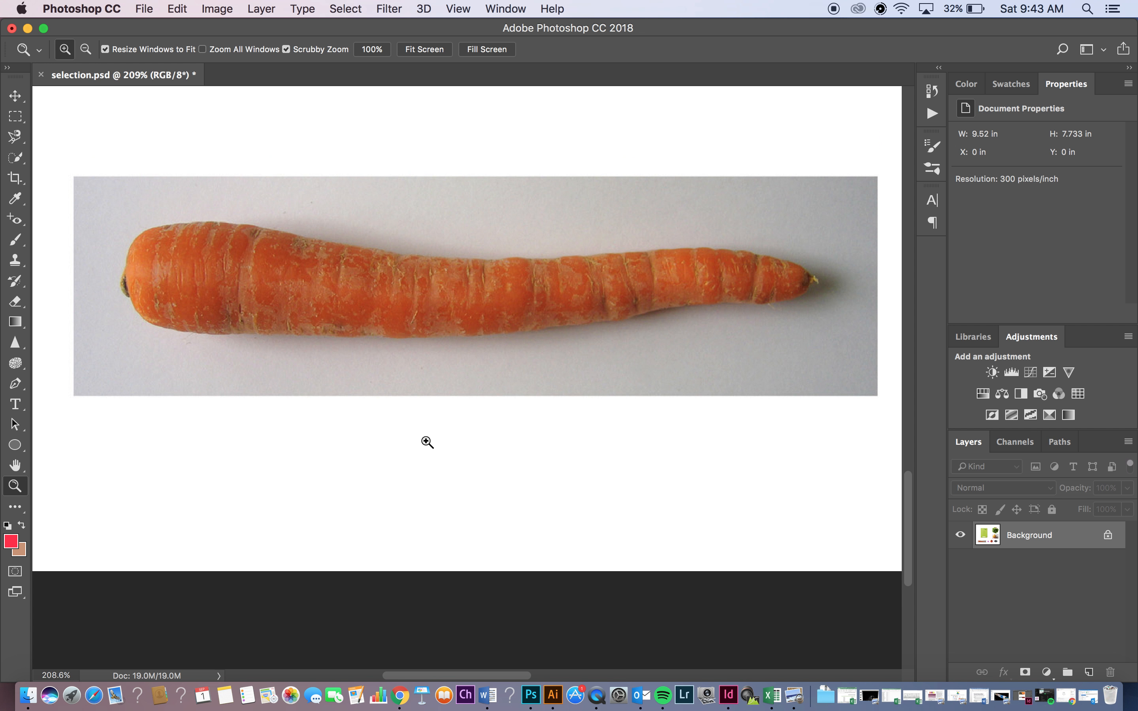
left_click(17, 160)
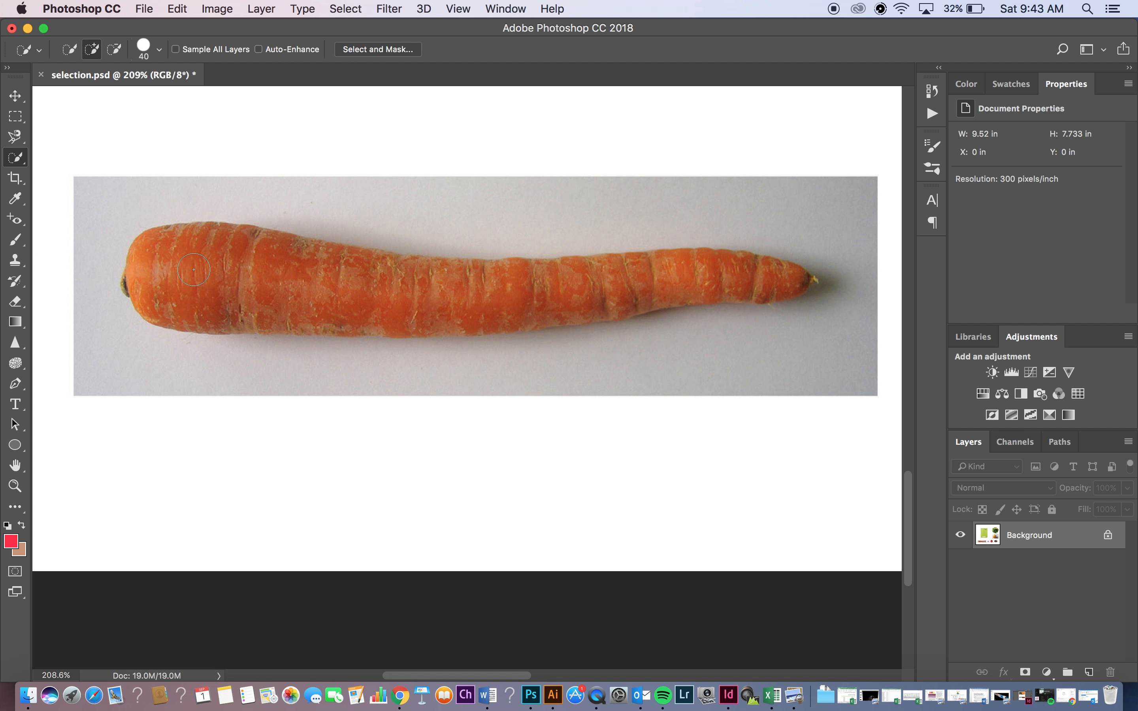
left_click_drag(198, 272, 252, 279)
left_click_drag(617, 281, 618, 281)
Step: Subtract the dark shadow beneath the carrot's tapering end from the selection with a size 9 Quick Selection brush
key("bracketleft")
key("bracketleft")
key("bracketleft")
key("bracketleft")
key("z")
left_click_drag(652, 318, 688, 329)
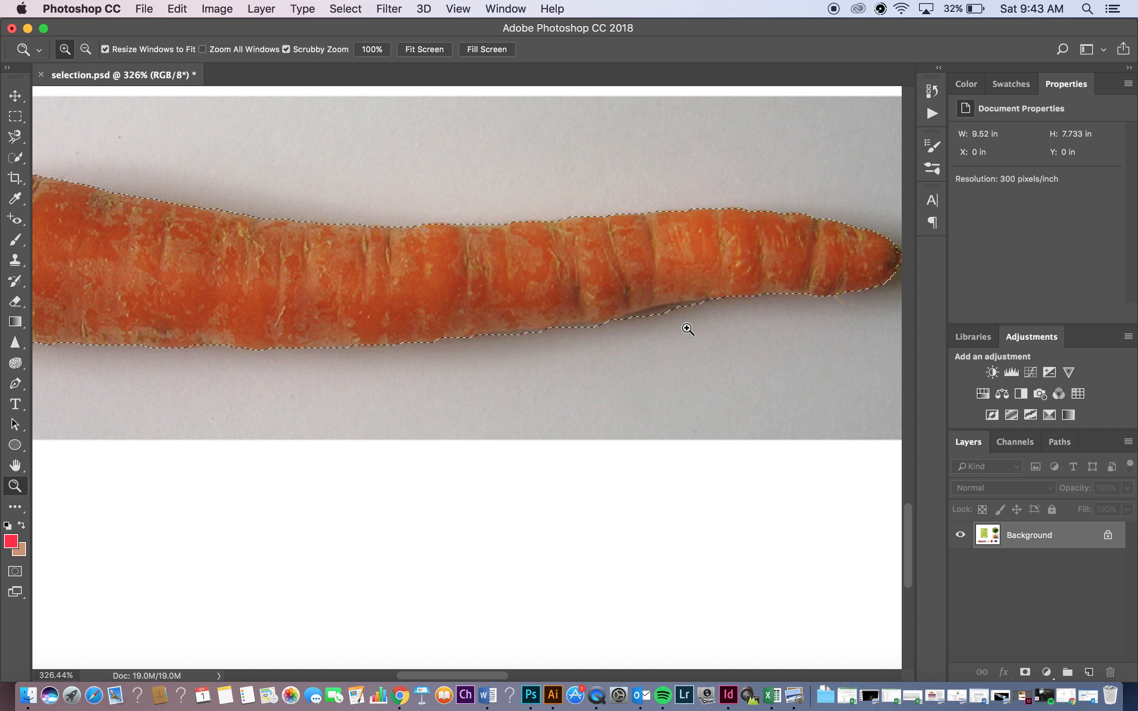
left_click(15, 158)
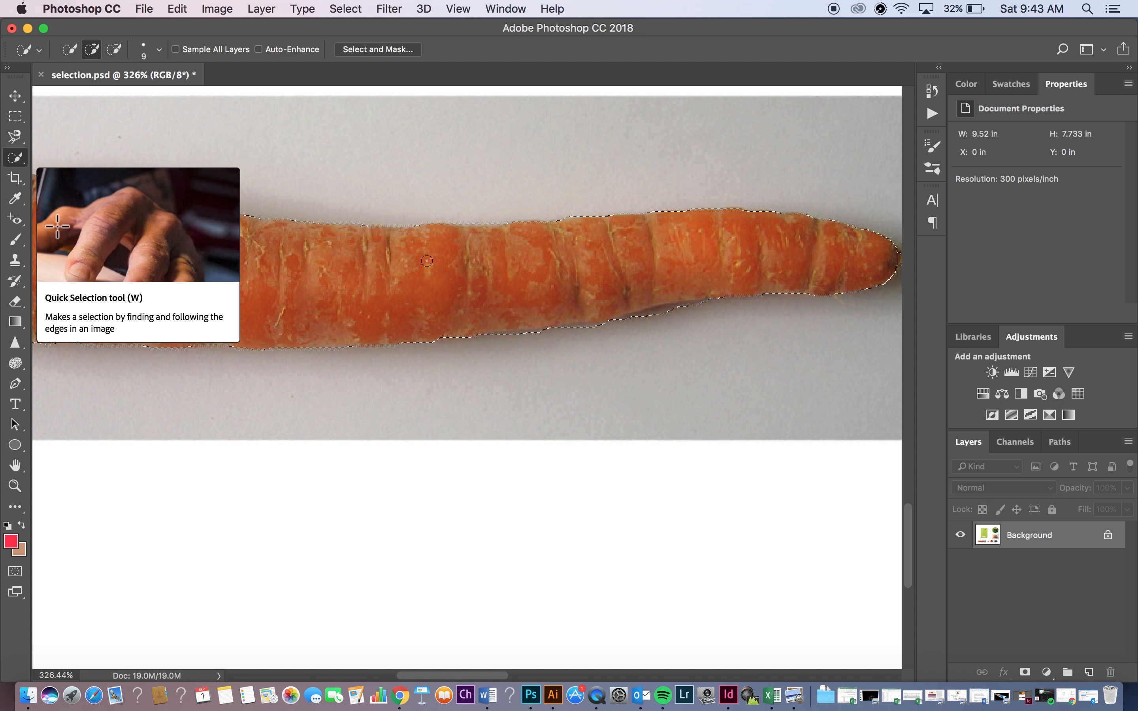
left_click(116, 54)
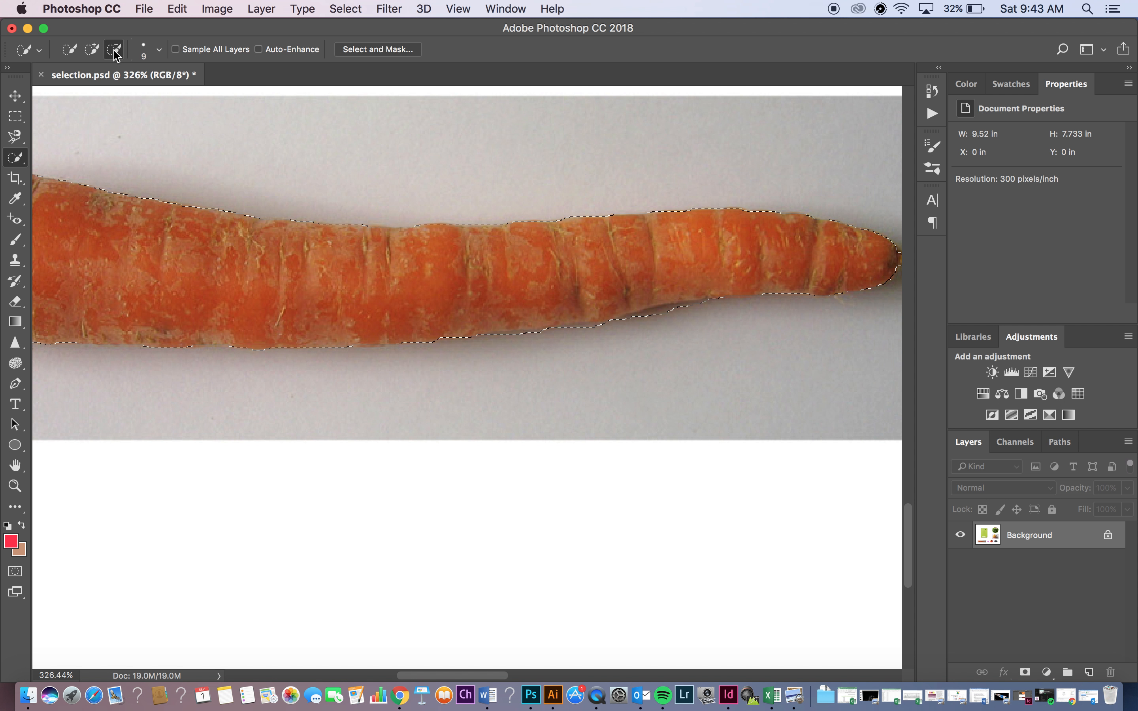
left_click(99, 54)
key("alt")
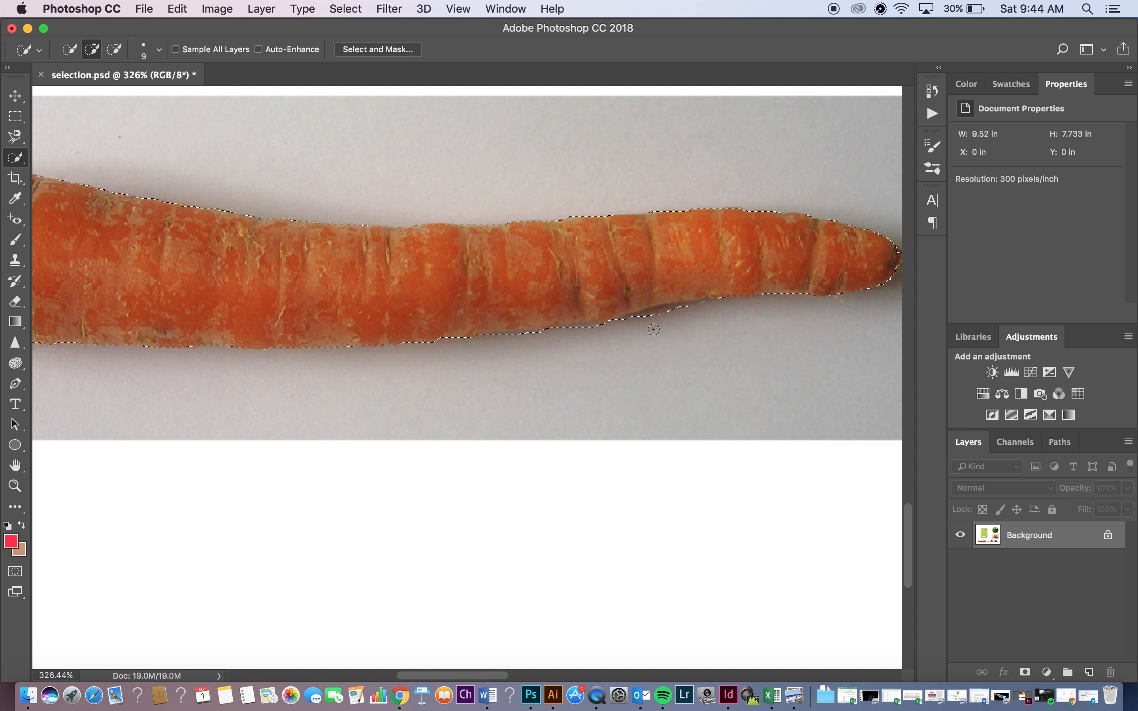
key("alt")
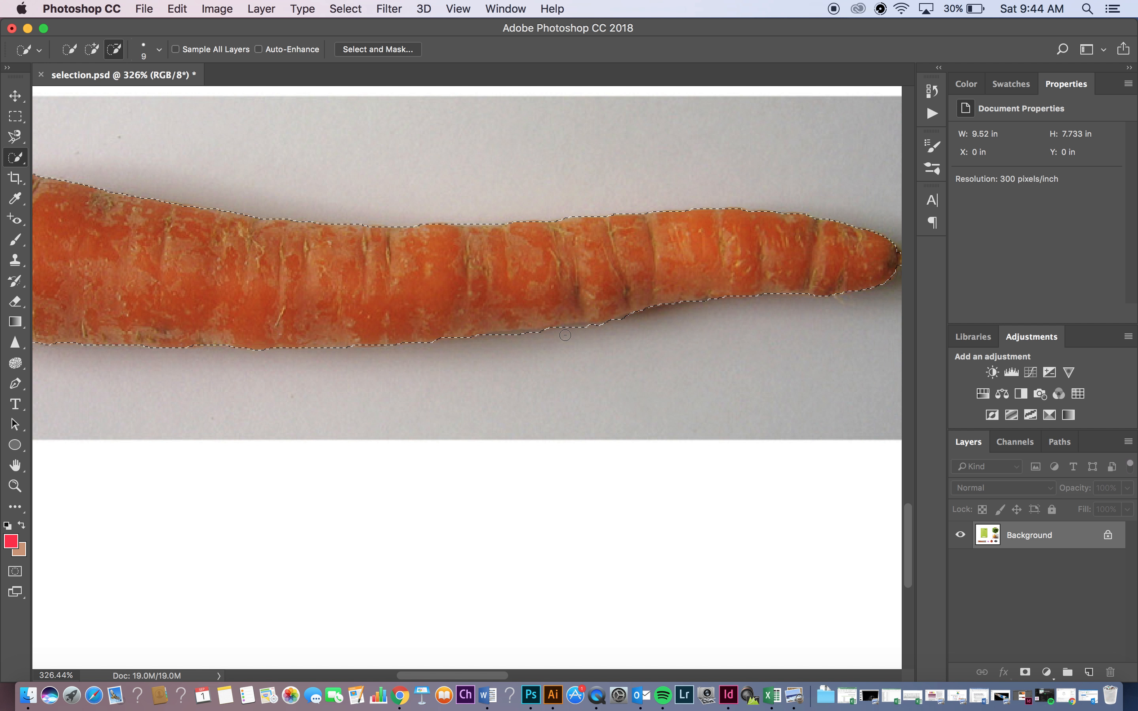
Step: Trim the remaining background fringe from the selection along the middle of the carrot's lower edge
left_click(583, 328)
left_click(518, 338)
left_click(507, 338)
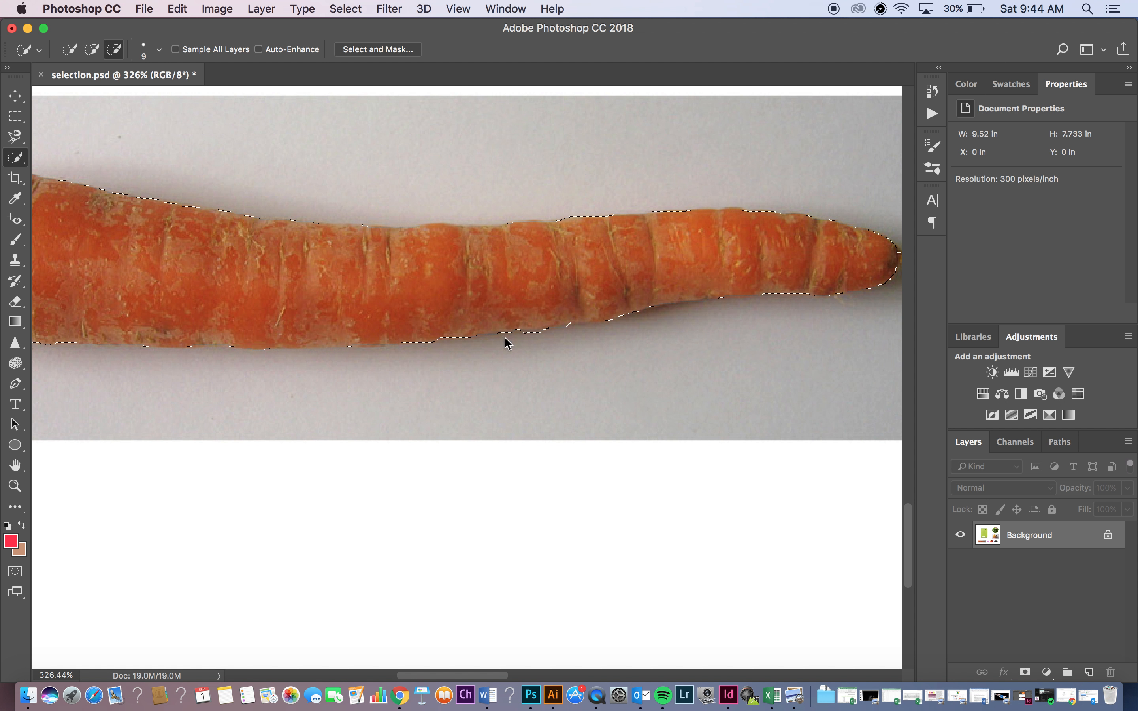
left_click(533, 338)
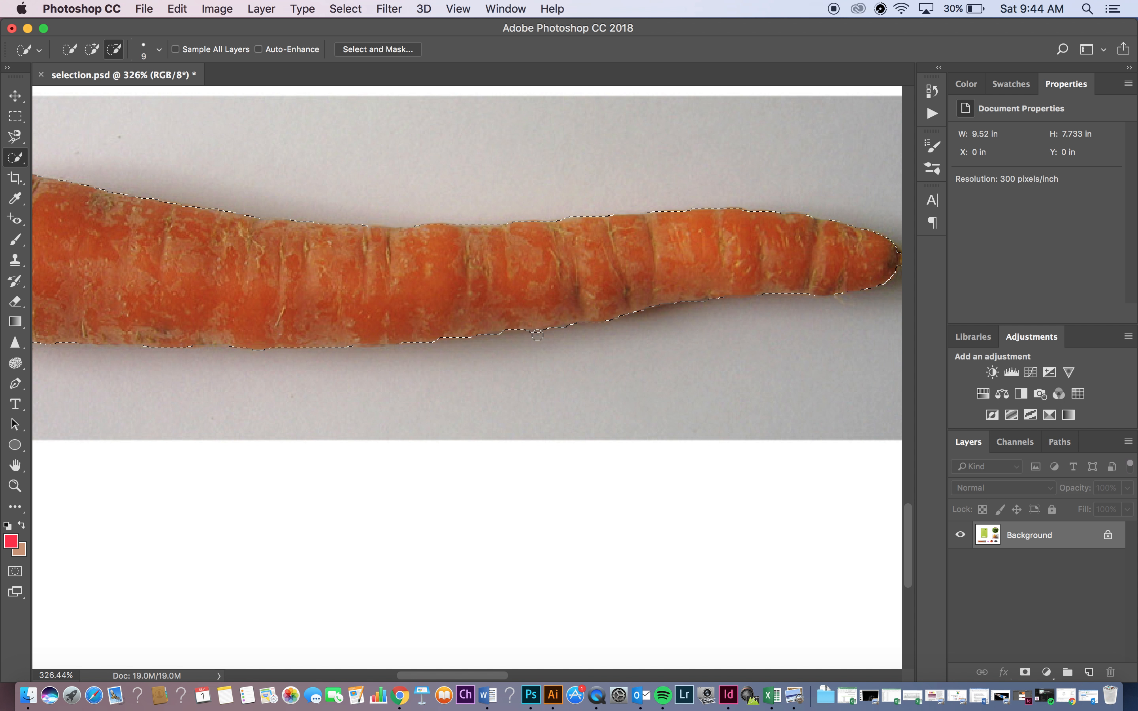
Step: Move the selected carrot out of its photo onto the cutting board, below the lettuce leaf
key("super+0")
key("v")
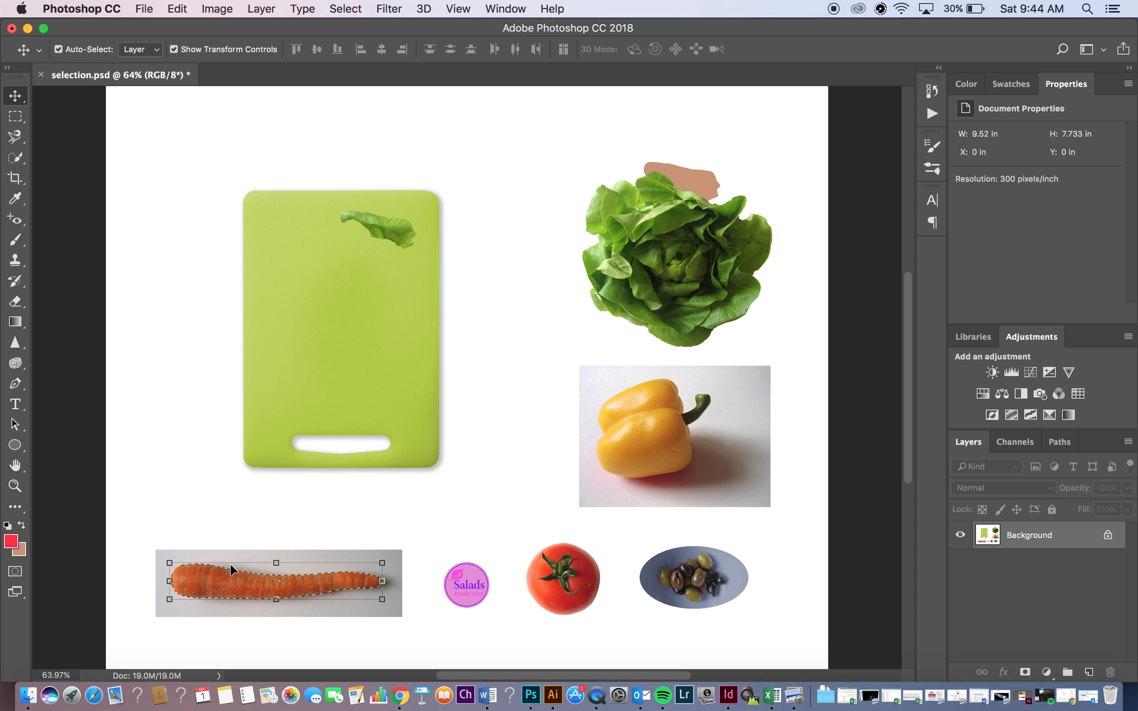
left_click_drag(243, 576, 310, 345)
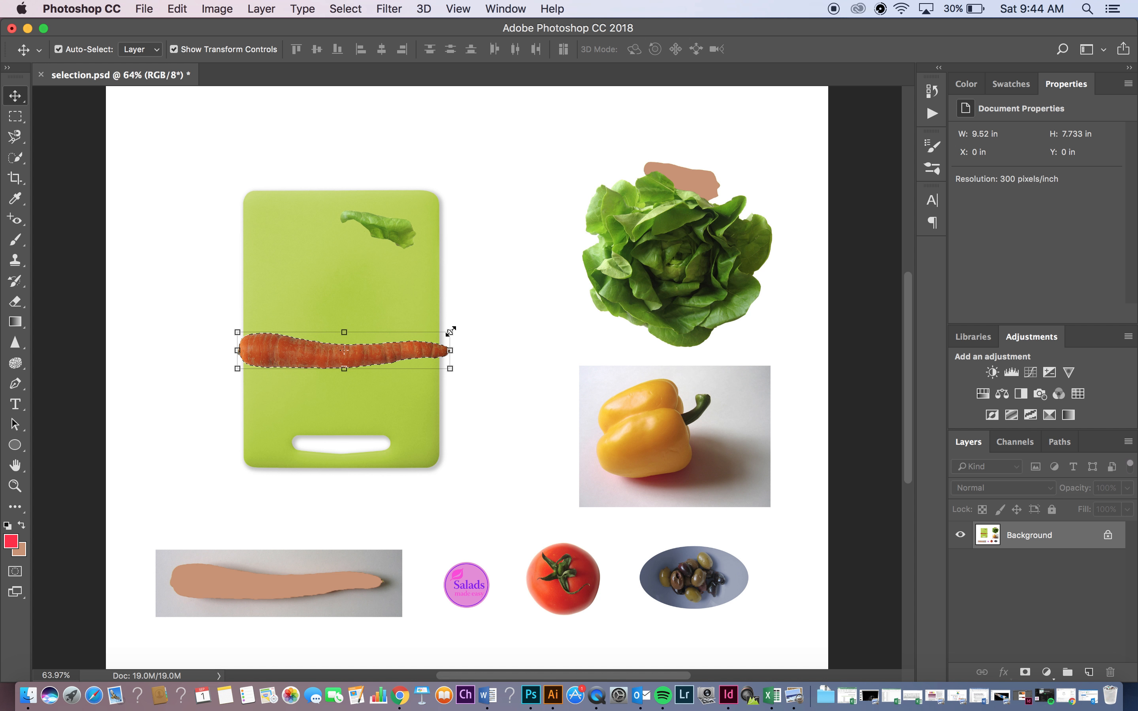
Step: Enlarge the carrot to about 171%, shift it over the board and rotate it 58.75 degrees
left_click_drag(451, 330, 608, 246)
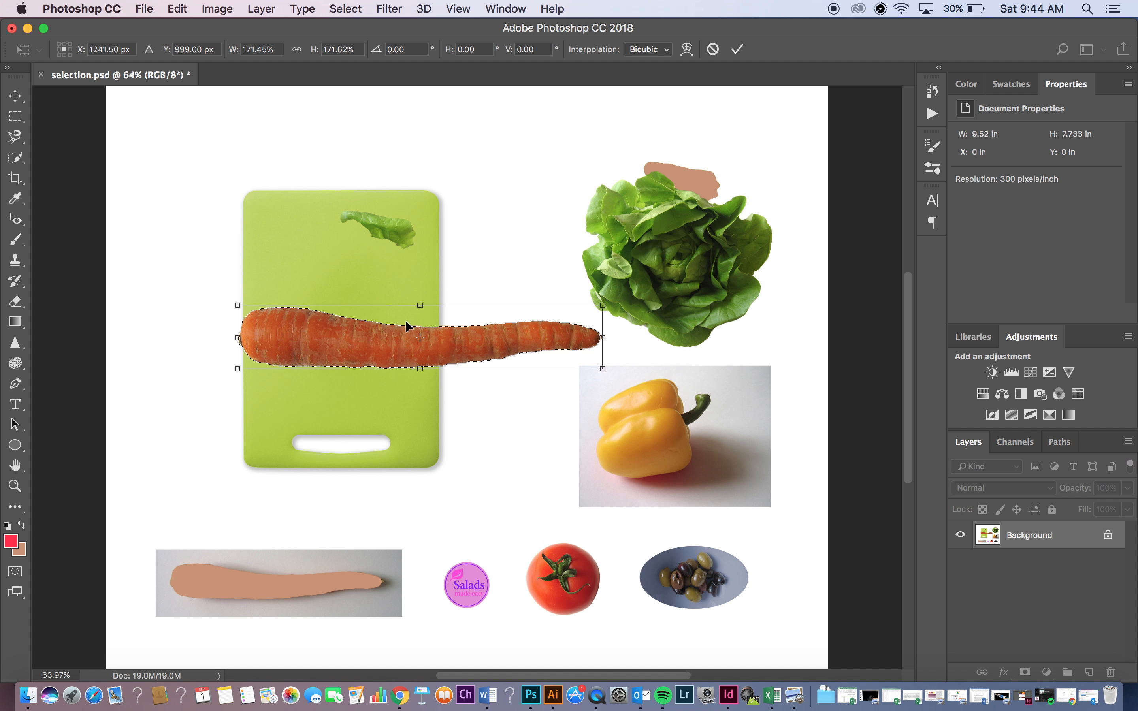
left_click_drag(399, 337, 401, 296)
left_click_drag(391, 344, 333, 301)
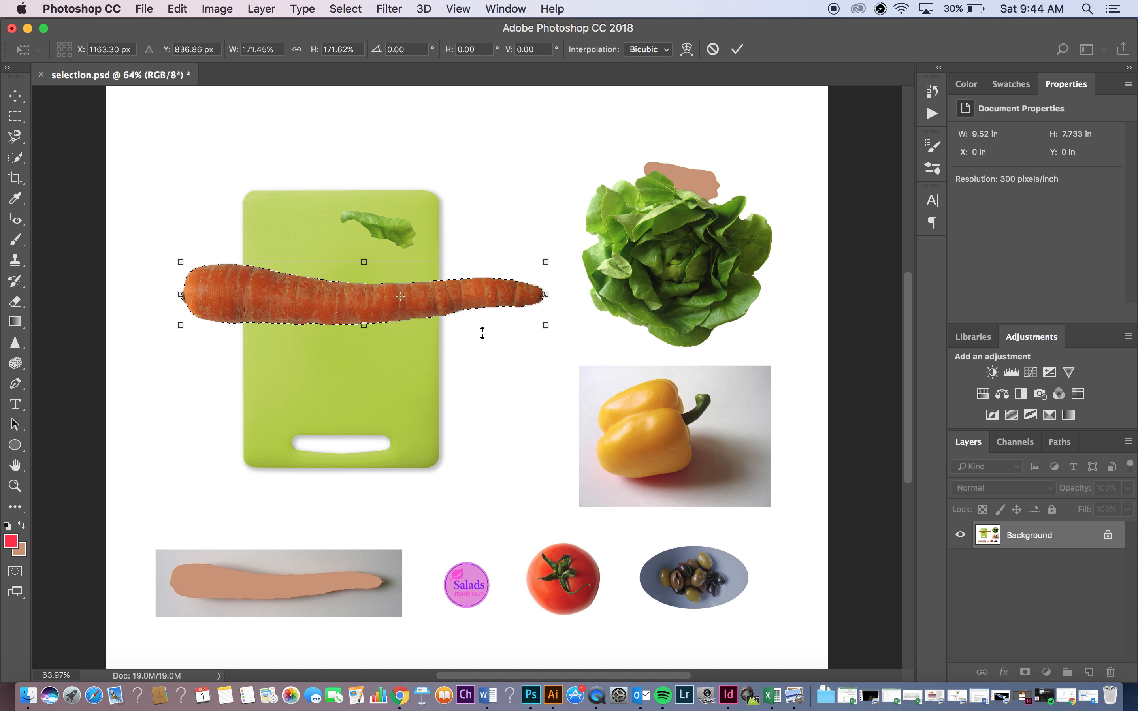
left_click_drag(554, 328, 444, 410)
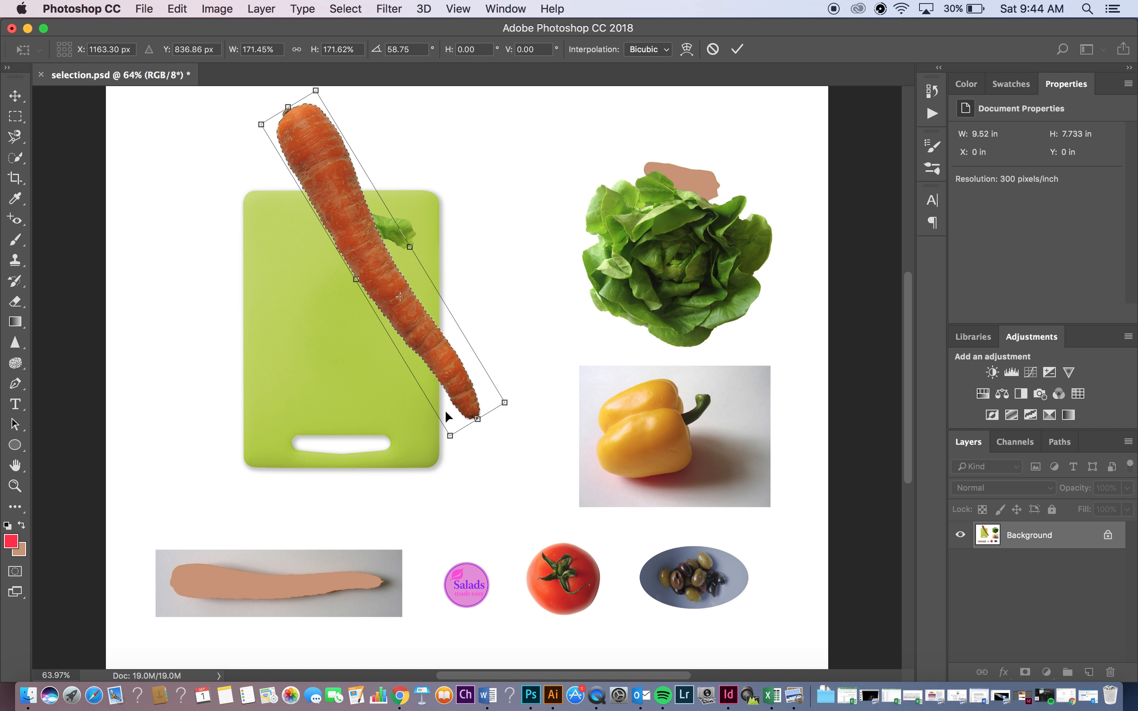
Step: Scale the carrot to about 59% on the left half of the cutting board, apply the transformation and deselect
left_click_drag(383, 292, 354, 341)
left_click_drag(473, 450, 295, 315)
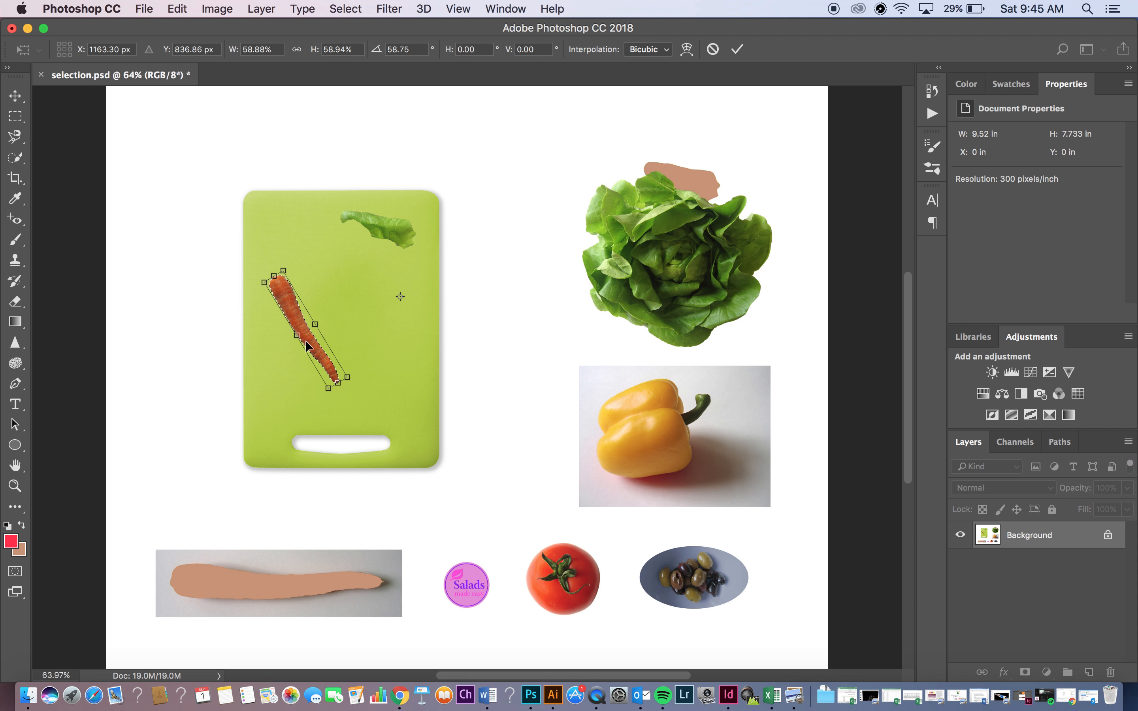
key("v")
left_click(725, 249)
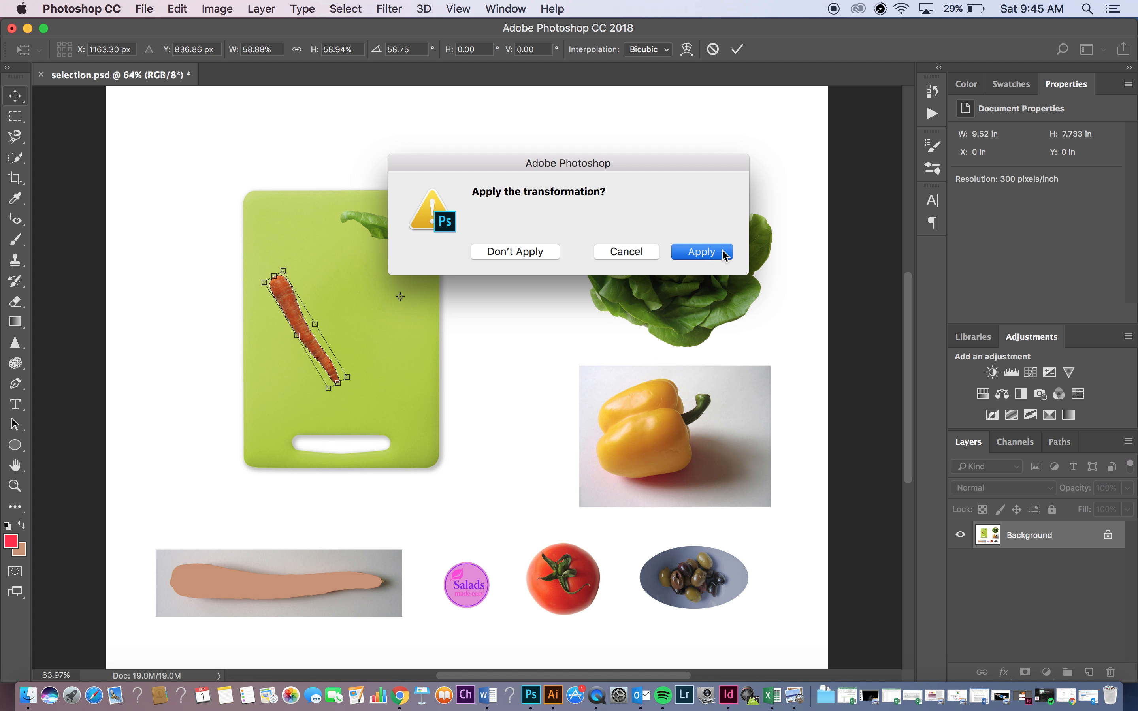
key("super+d")
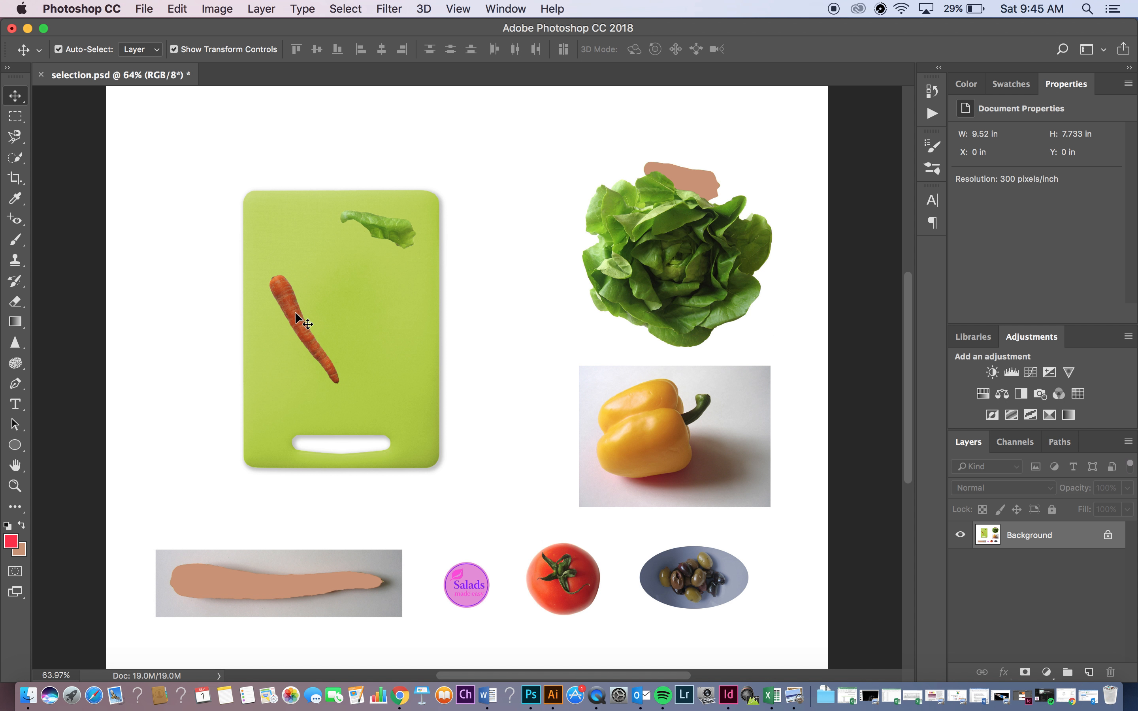
left_click_drag(293, 309, 307, 292)
key("super+z")
left_click_drag(331, 308, 437, 287)
key("super+z")
Step: Switch to the Elliptical Marquee tool and bring the tomato into close view
left_click_drag(13, 127, 45, 131)
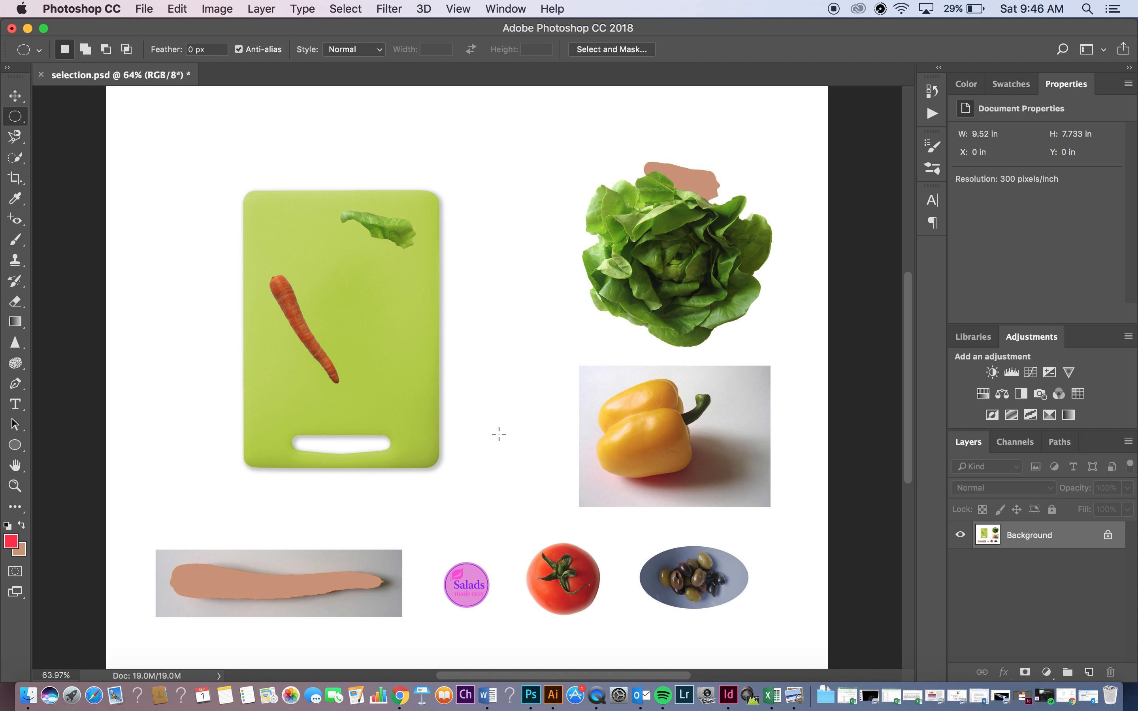
key("z")
left_click_drag(604, 526, 673, 554)
scroll(673, 554, "down", 3)
left_click(14, 118)
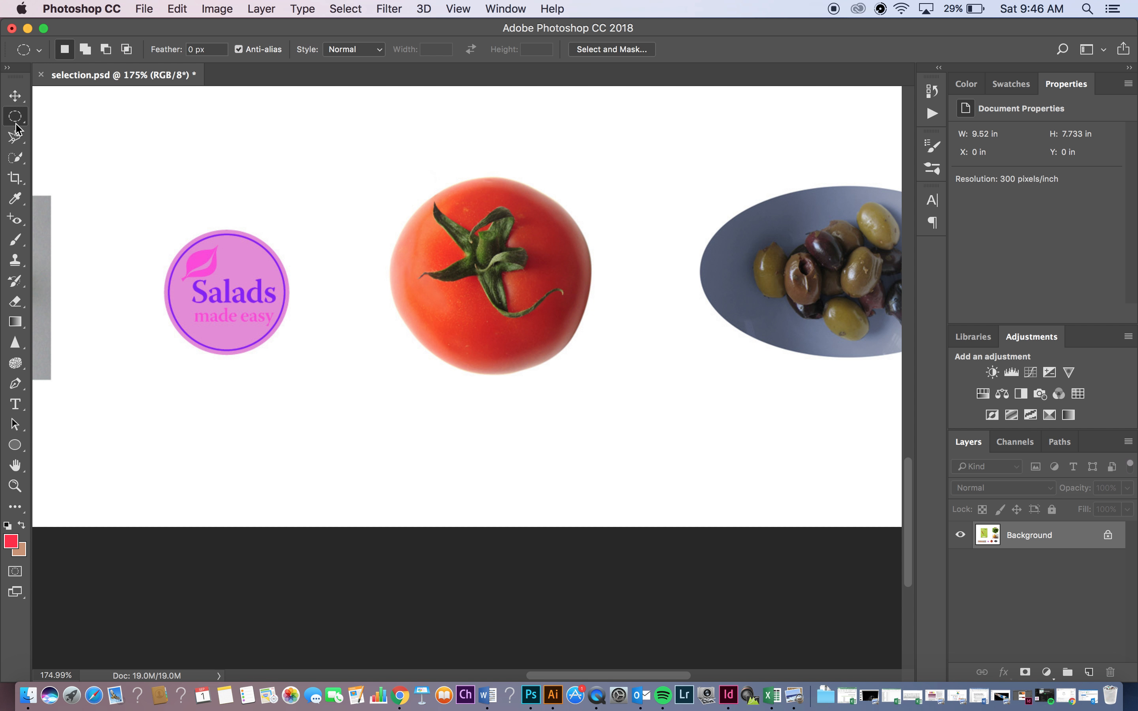
left_click_drag(482, 247, 586, 346)
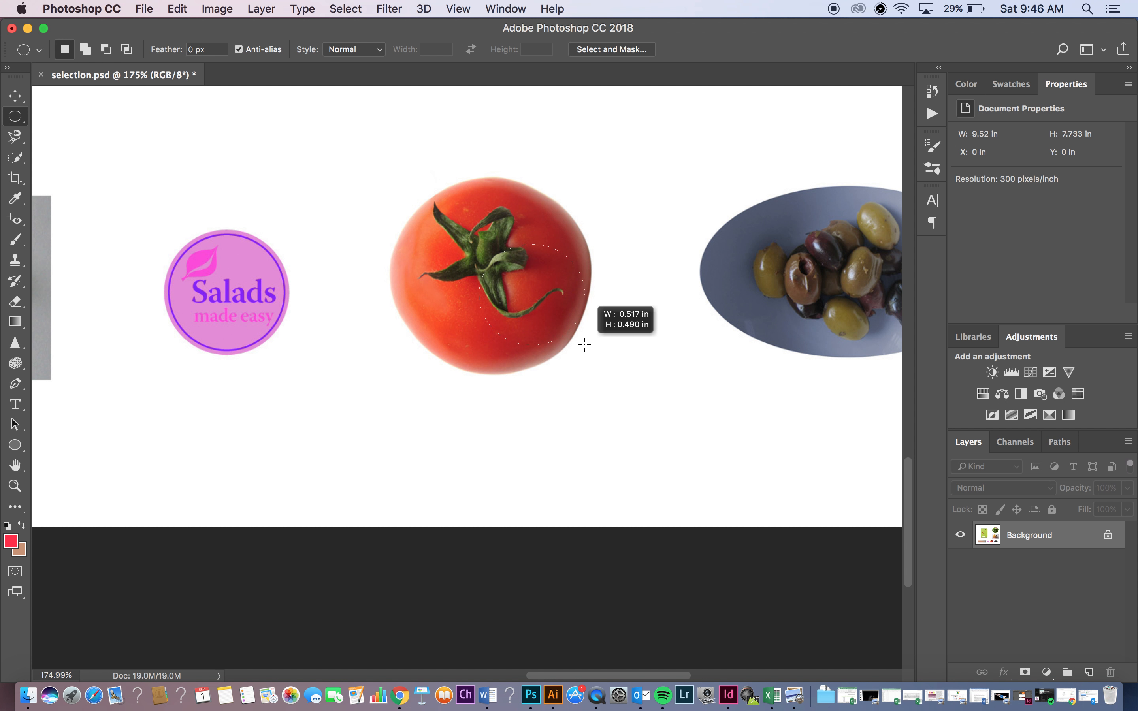
left_click_drag(584, 345, 585, 345)
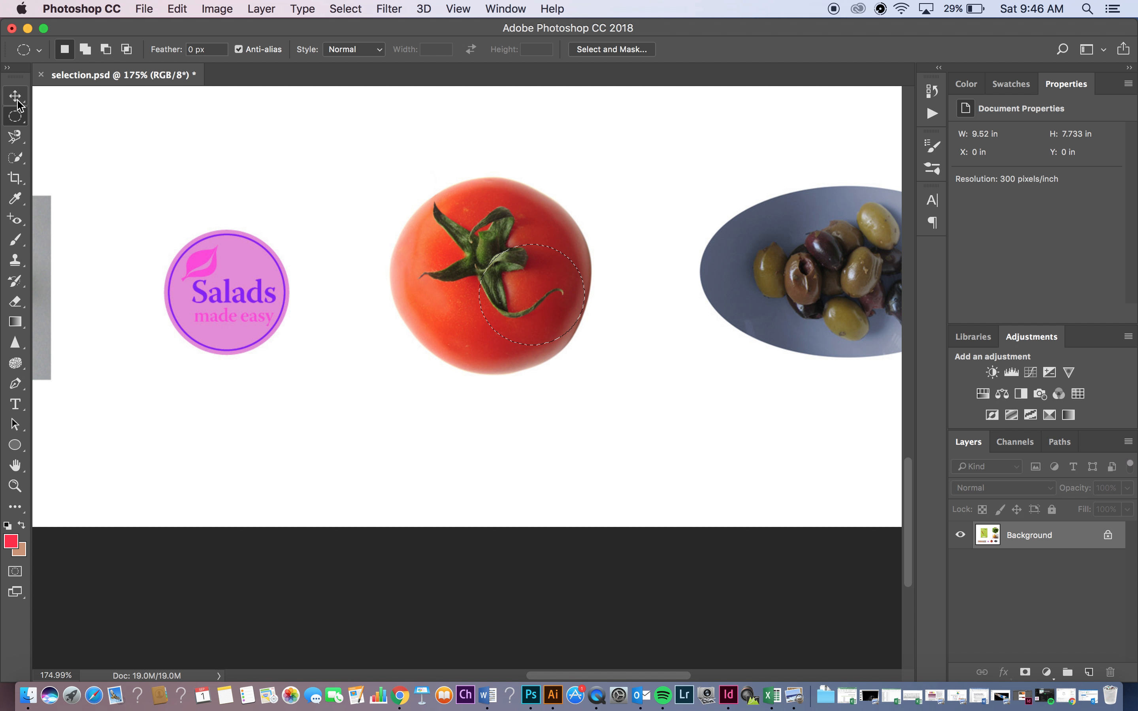
left_click_drag(542, 284, 500, 253)
key("super+d")
left_click_drag(420, 208, 587, 372)
left_click_drag(538, 288, 515, 261)
left_click_drag(409, 203, 602, 385)
left_click_drag(566, 343, 545, 319)
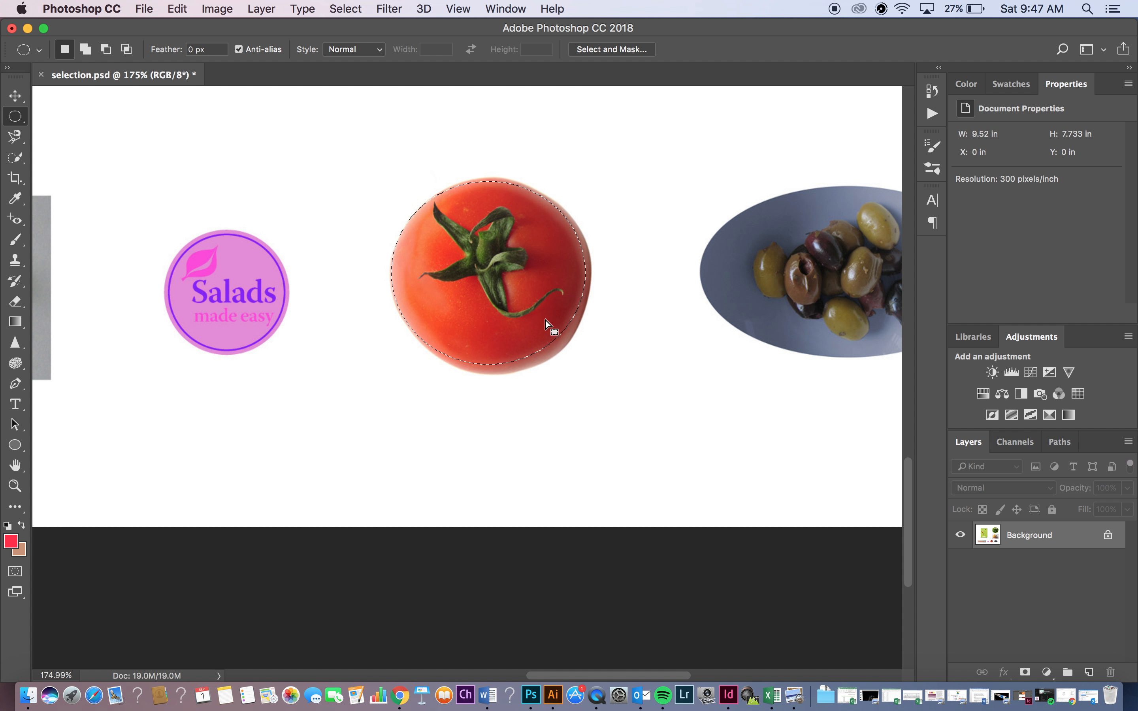
key("super+d")
Step: Select the whole tomato with an elliptical marquee fitted around it and move it onto the cutting board between the carrot and the lettuce leaf
left_click_drag(401, 196, 609, 390)
left_click_drag(565, 347, 552, 328)
key("super+0")
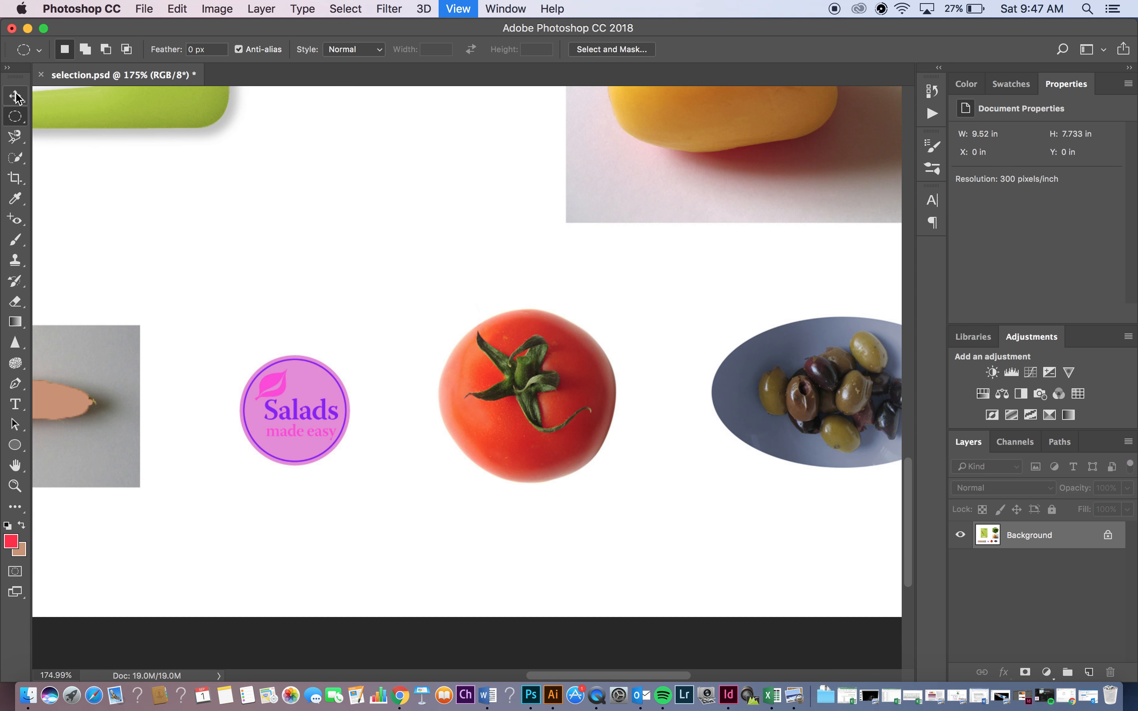
left_click(16, 97)
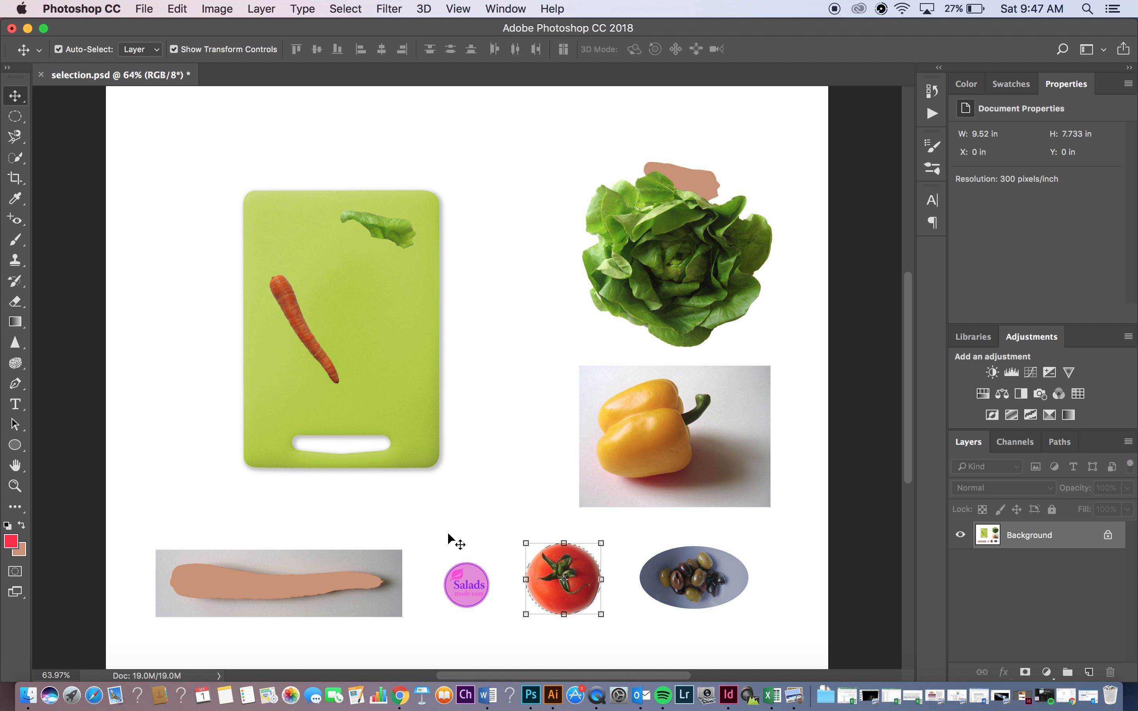
left_click_drag(572, 610, 379, 330)
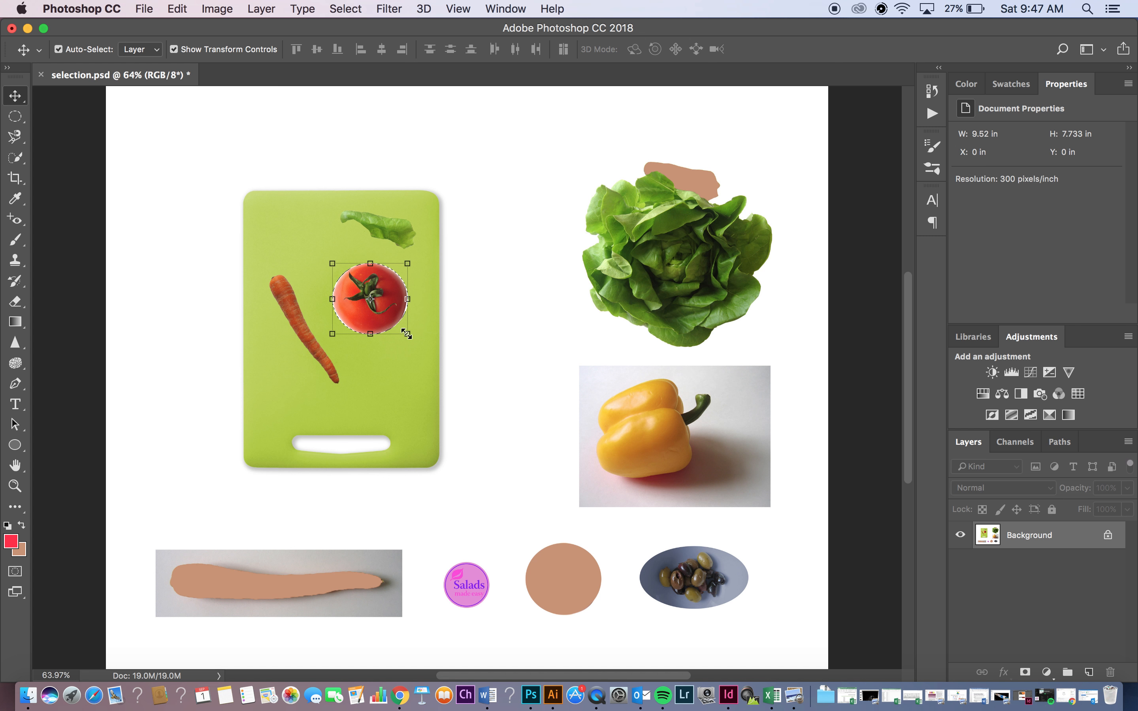
Step: Enlarge the tomato on the cutting board to about 113%, apply the transformation and deselect
left_click_drag(406, 333, 418, 343)
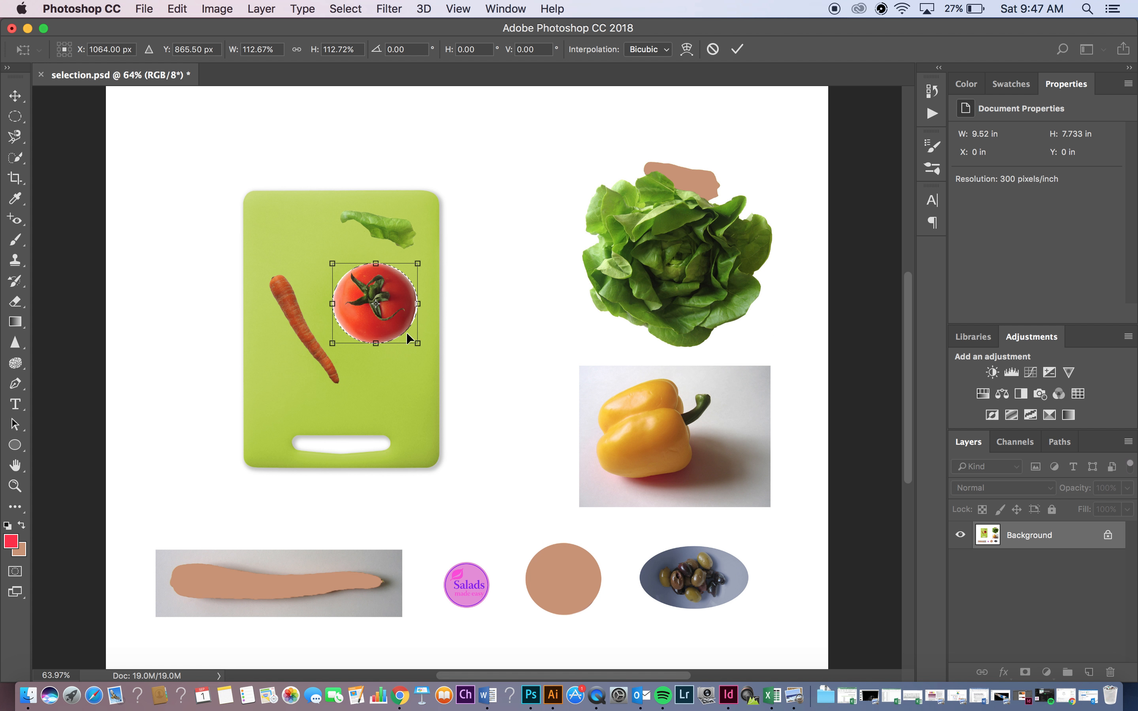
left_click(737, 49)
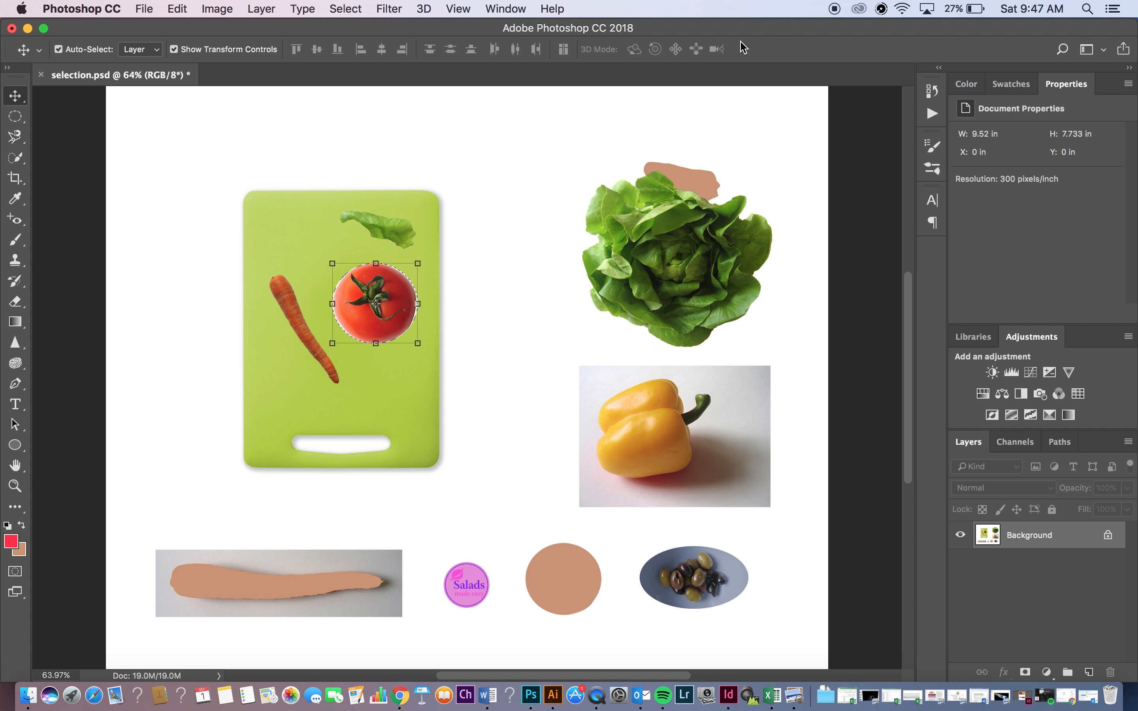
key("super+d")
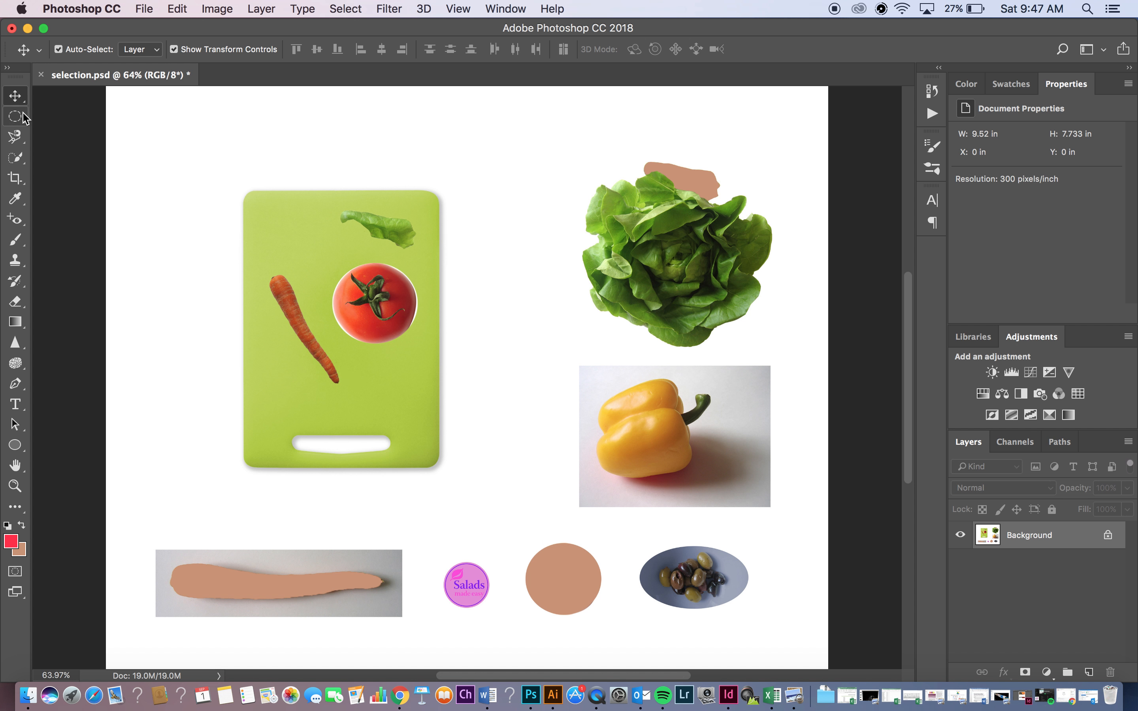
left_click(18, 242)
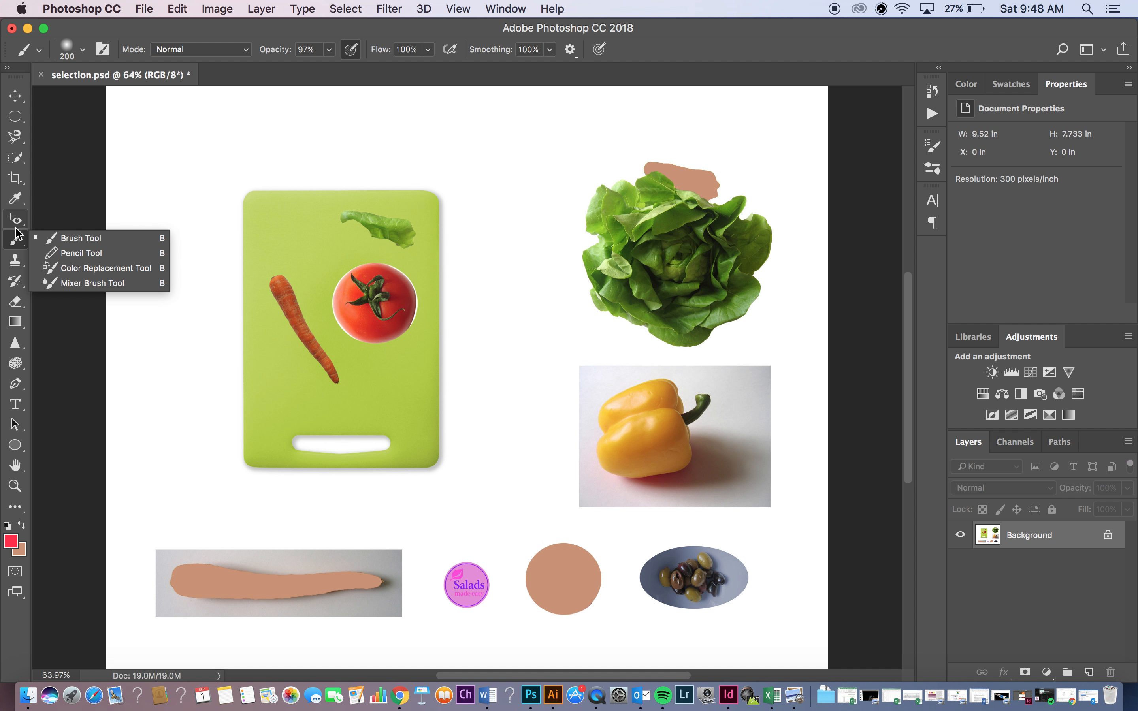
left_click(17, 160)
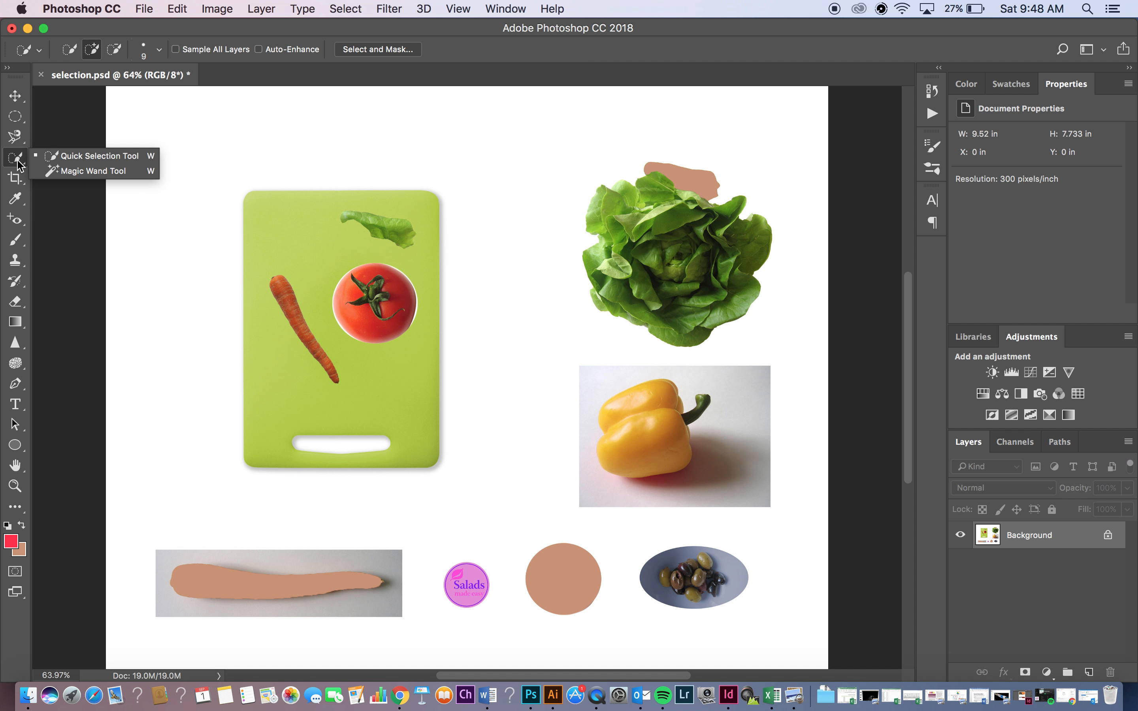
left_click(16, 136)
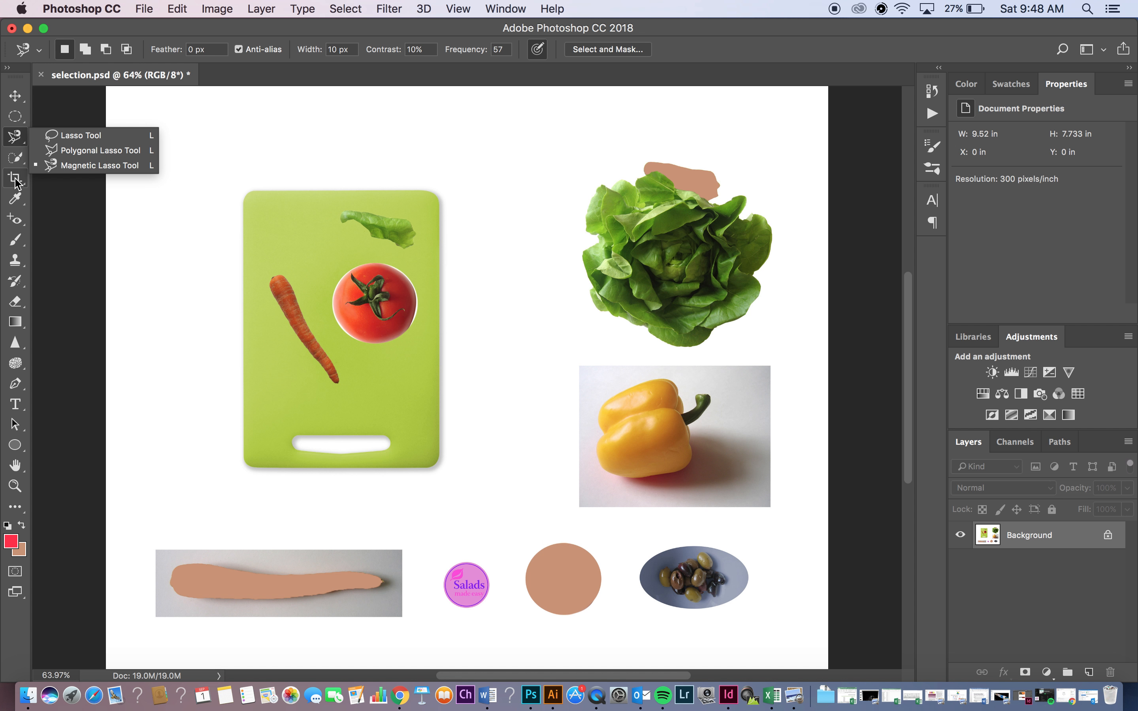
left_click(16, 199)
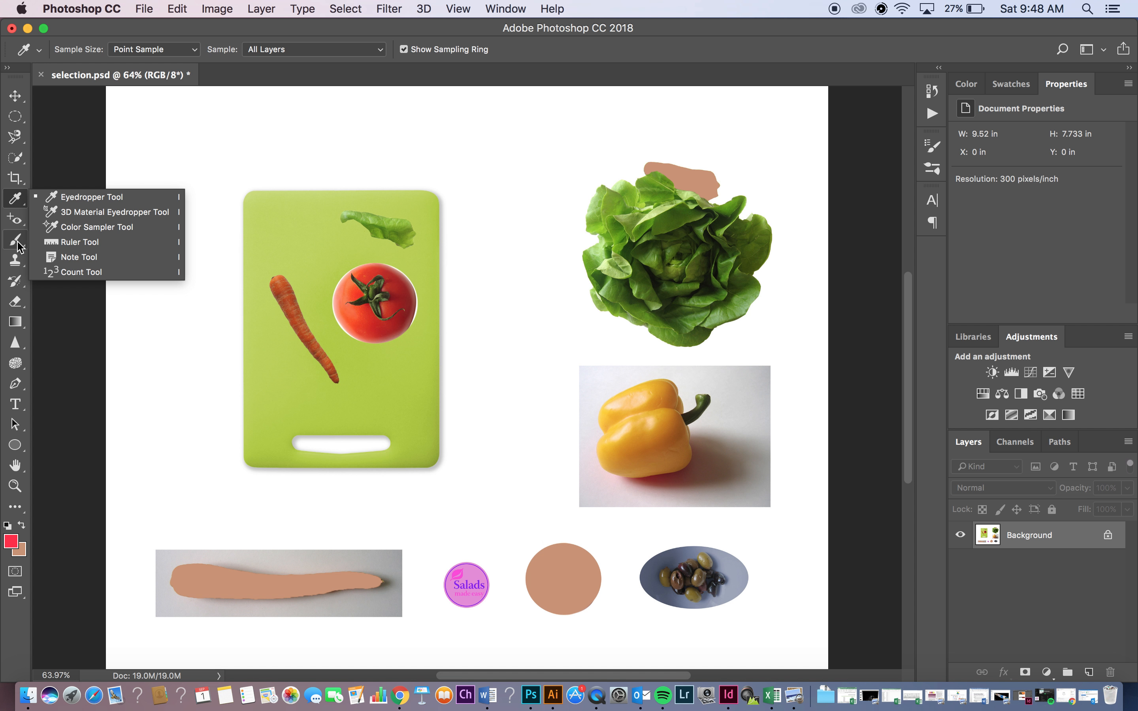
left_click(15, 282)
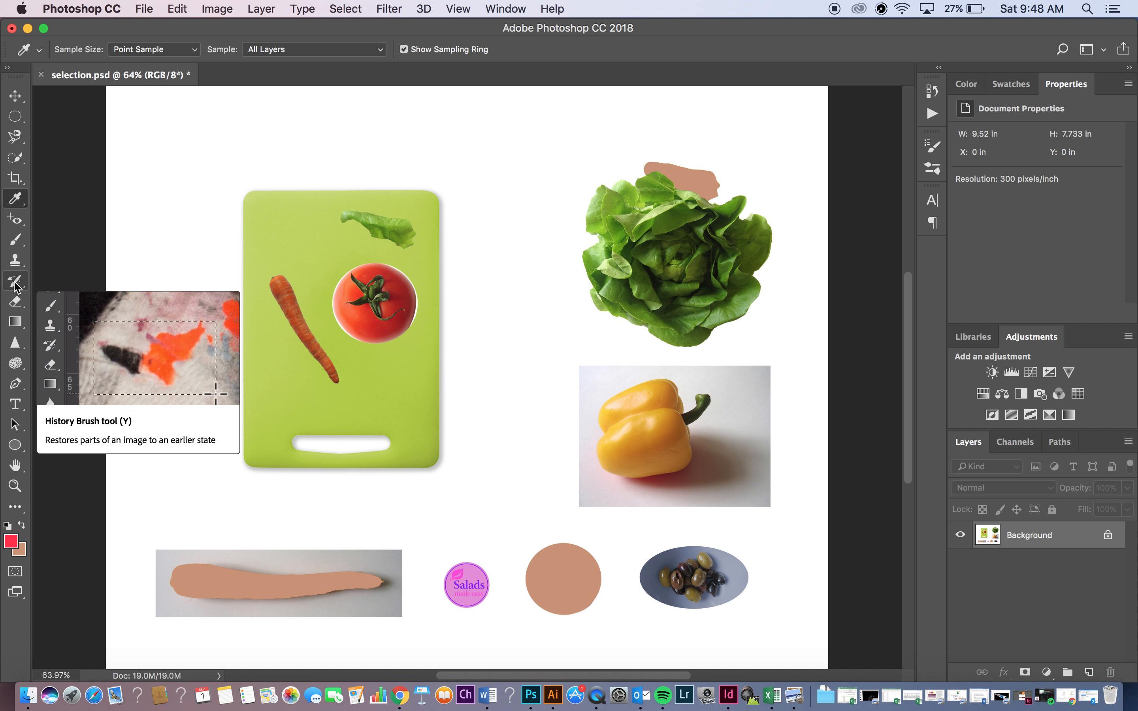
left_click(15, 282)
Step: Start a Pen tool path along the yellow pepper's rear edge, from its top to the base of the stem, with a curved last segment
left_click(15, 383)
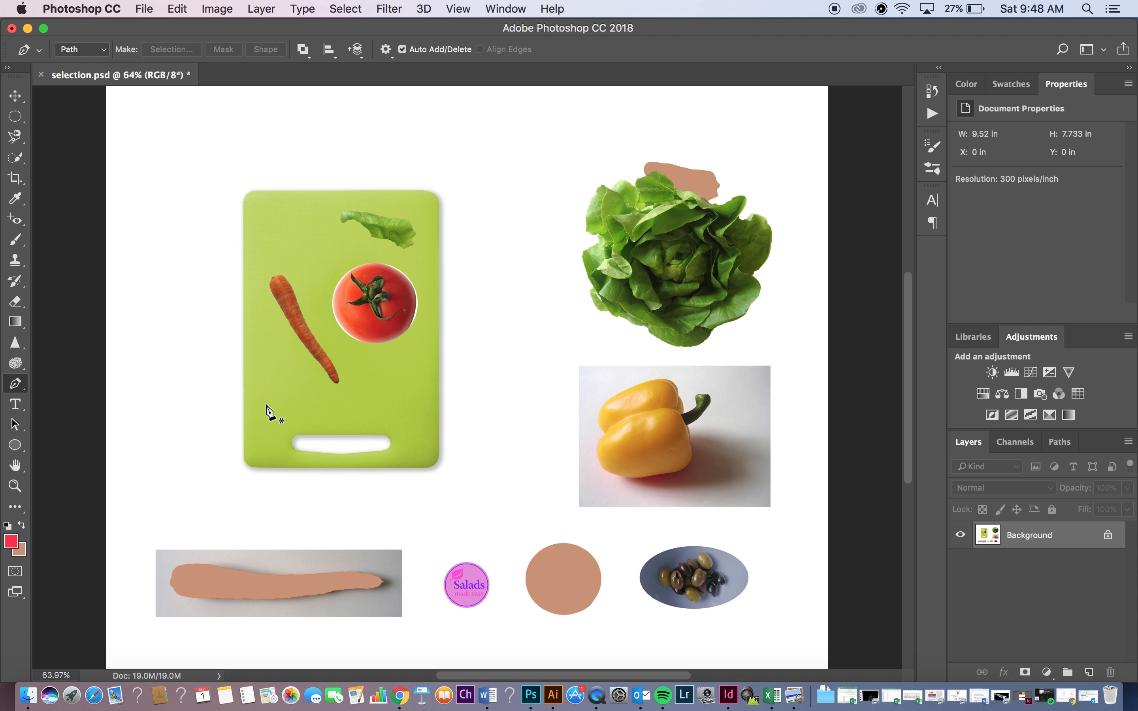
key("z")
left_click_drag(267, 407, 294, 400)
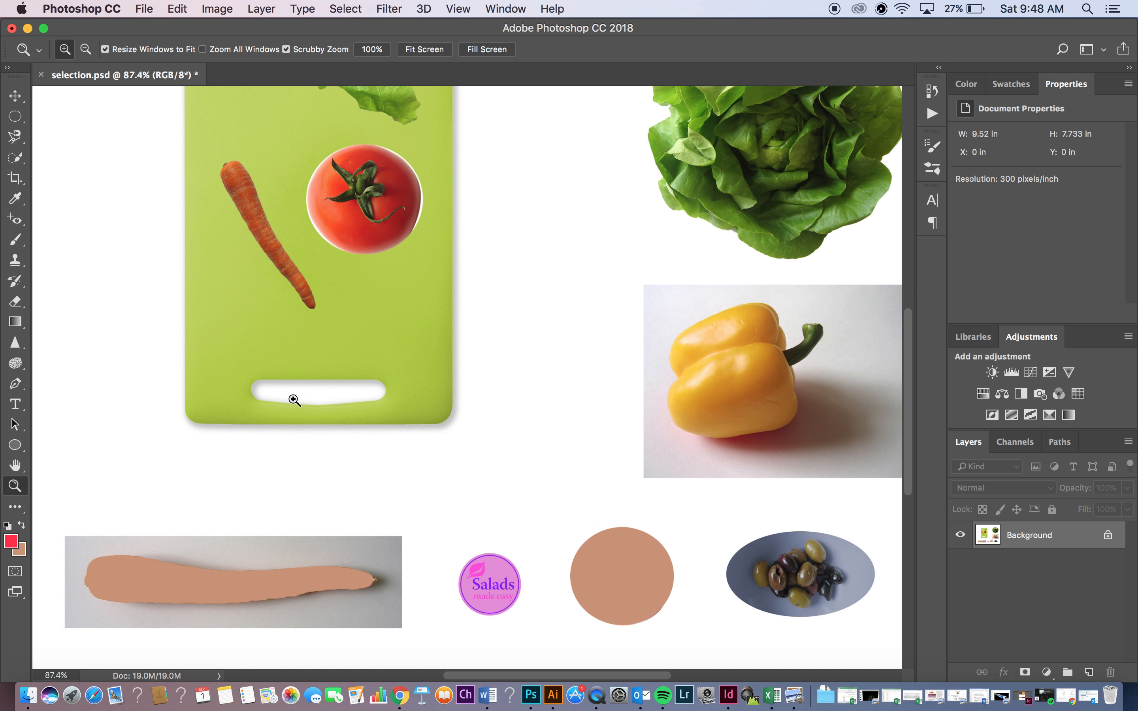
scroll(294, 400, "down", 3)
scroll(294, 400, "right", 5)
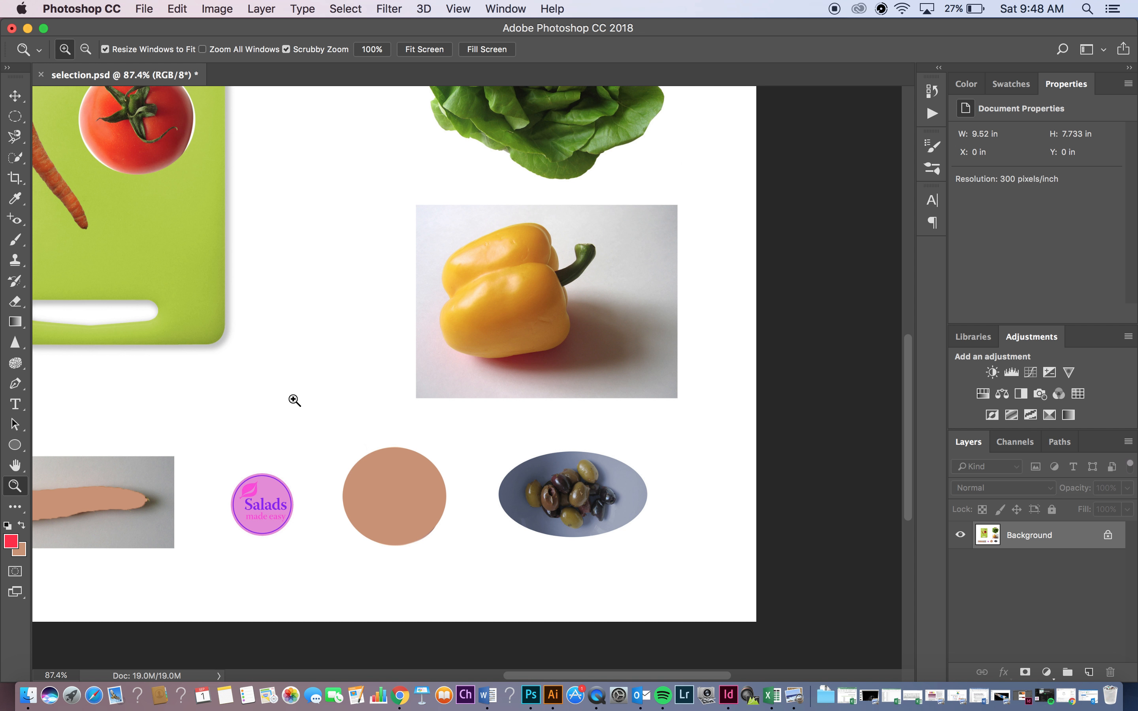
left_click_drag(452, 363, 503, 398)
scroll(502, 398, "right", 5)
scroll(503, 398, "up", 2)
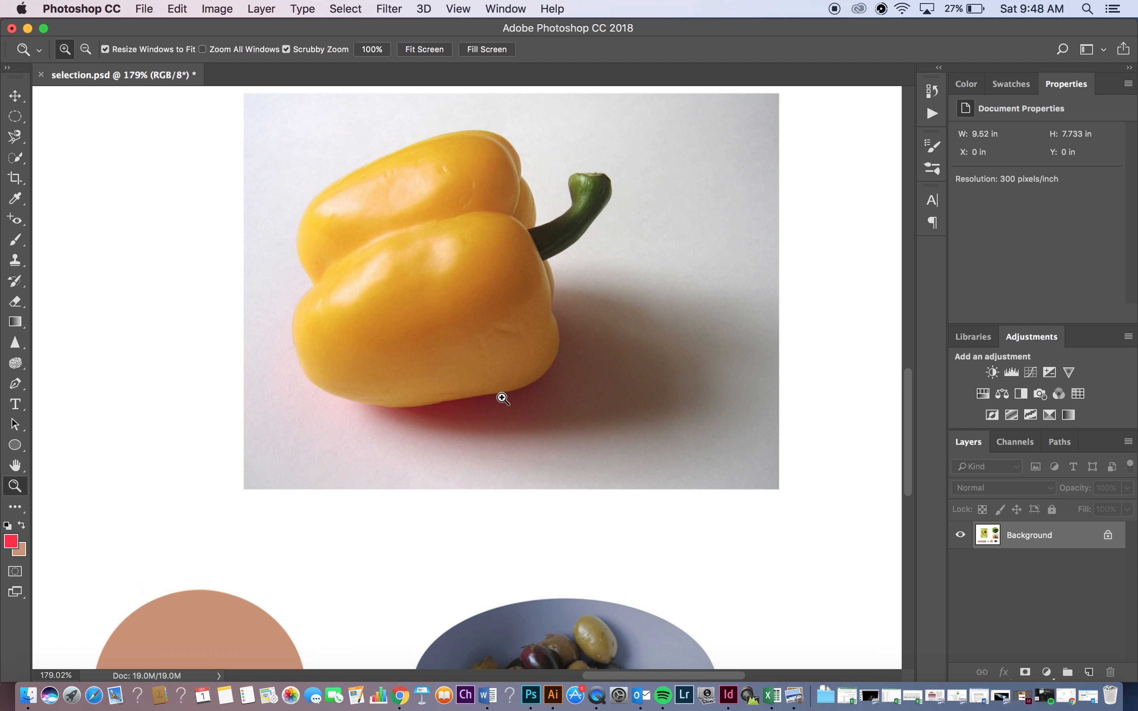
left_click(15, 383)
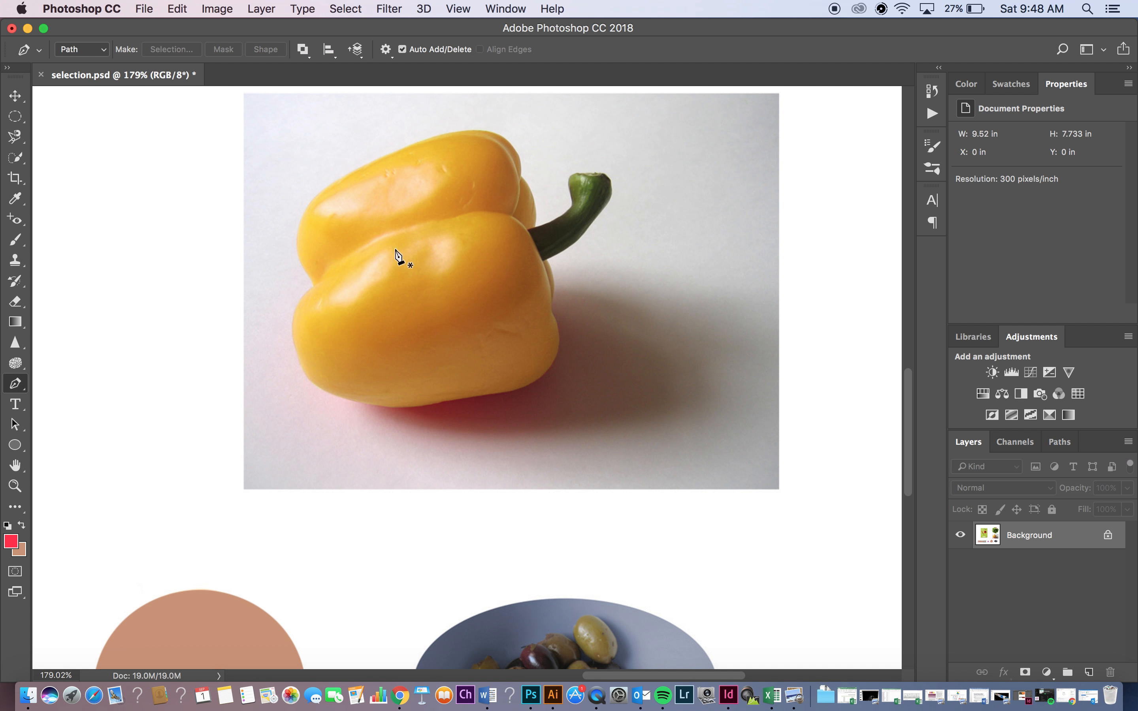
left_click(508, 141)
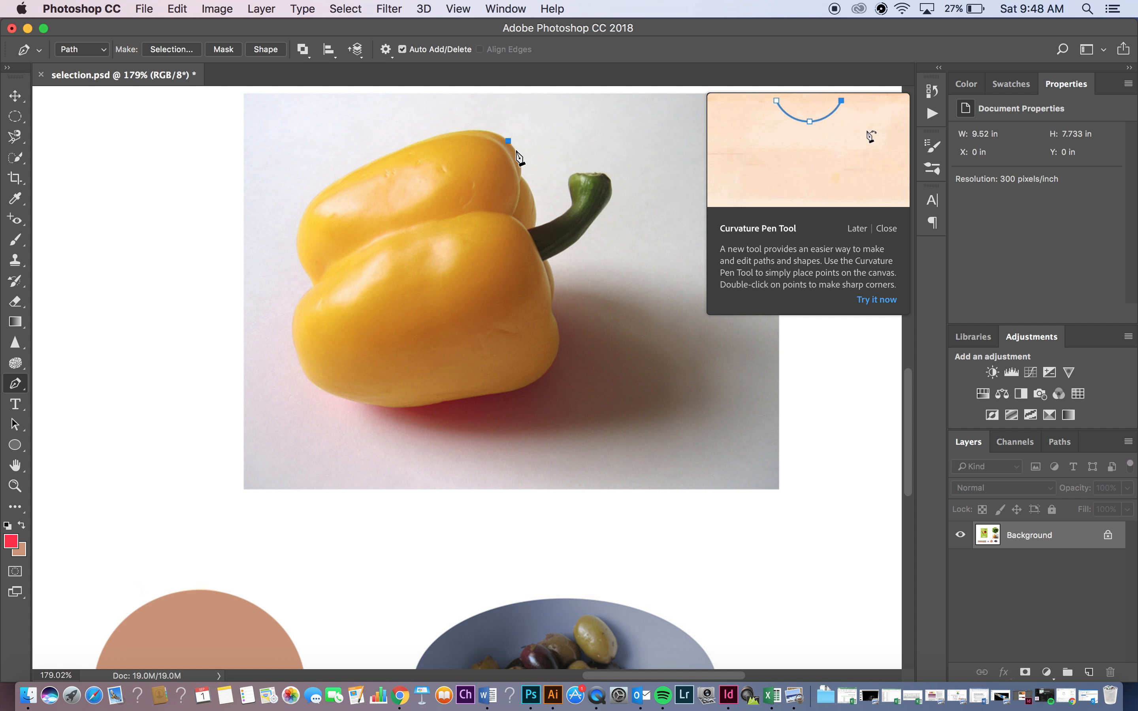
left_click(522, 175)
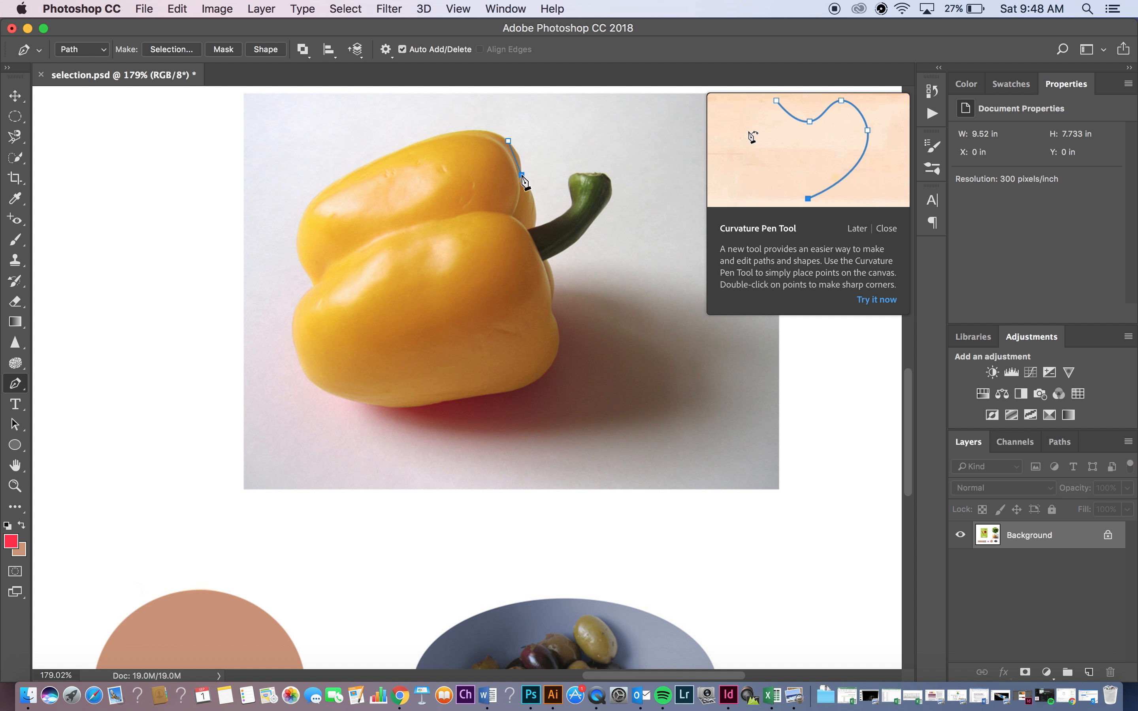
left_click_drag(516, 186, 523, 262)
left_click_drag(529, 261, 531, 259)
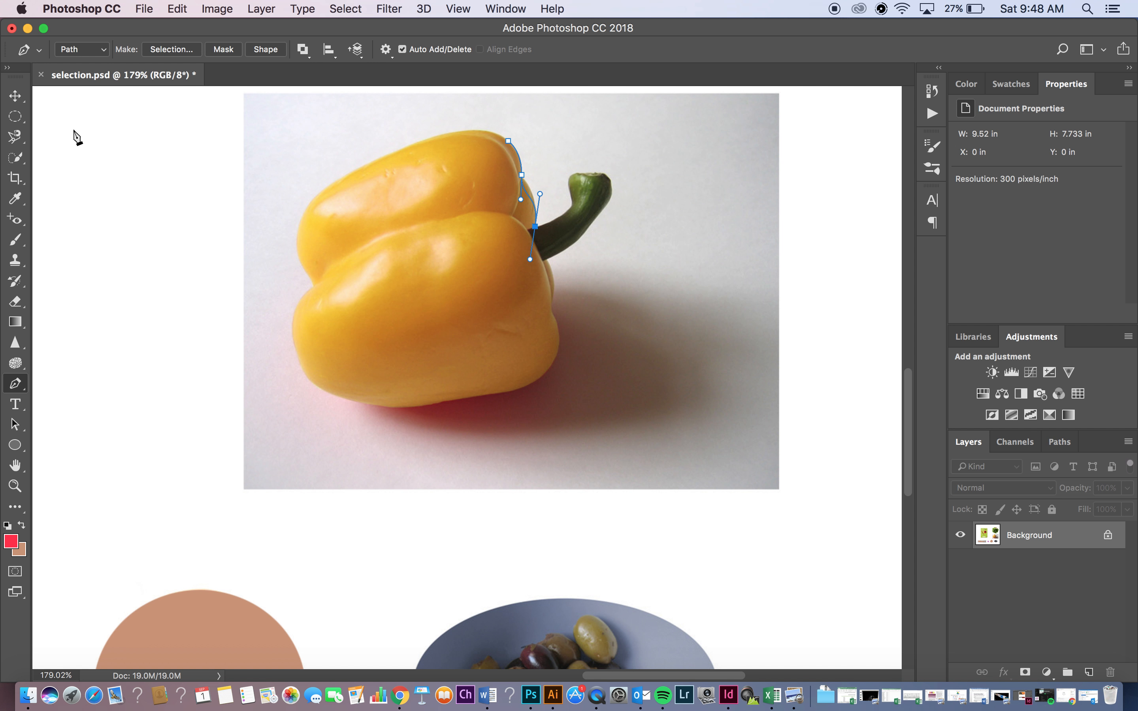
Step: Refine the path's middle anchor and curve handles so it follows the yellow pepper's edge between its top and the stem base
left_click(521, 200)
left_click_drag(521, 200, 534, 194)
key("super+z")
left_click_drag(522, 200, 534, 194)
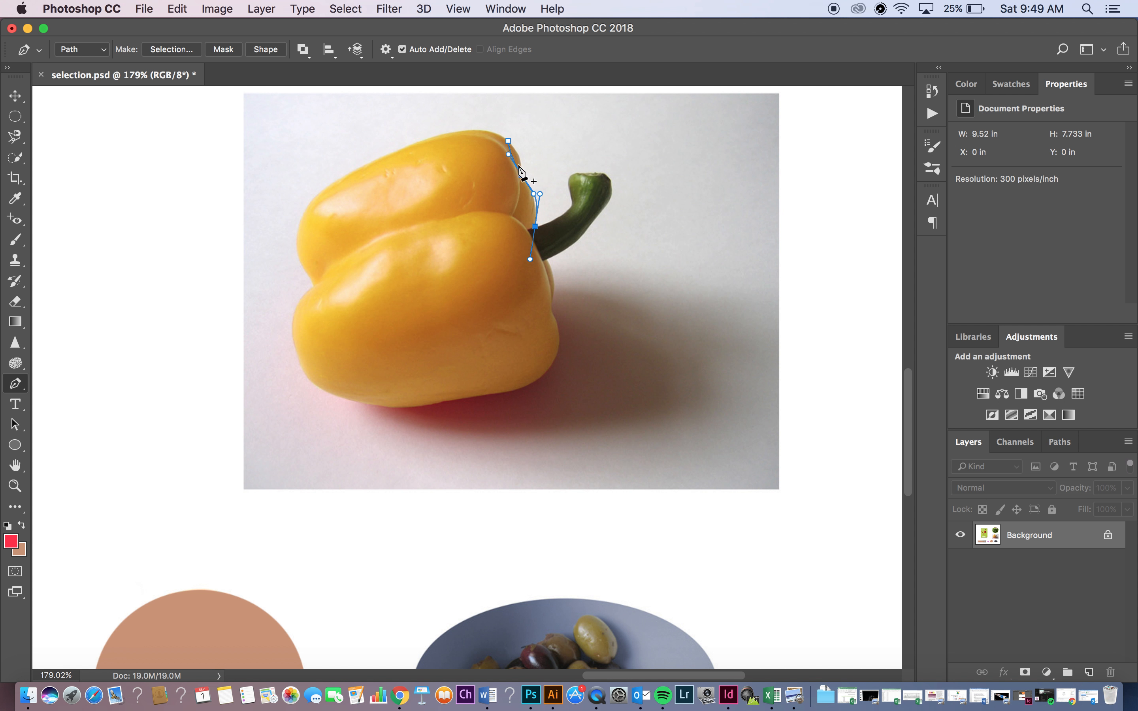
left_click(510, 156)
key("super+z")
left_click_drag(514, 154, 514, 164)
left_click(521, 175)
left_click(535, 227)
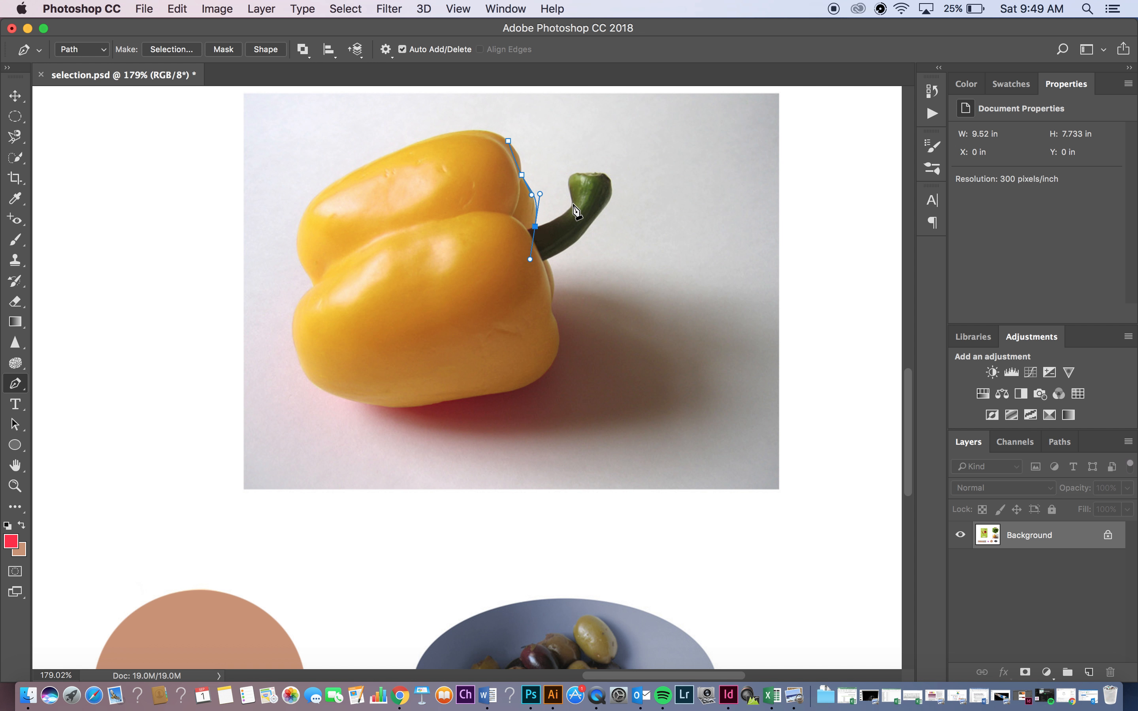